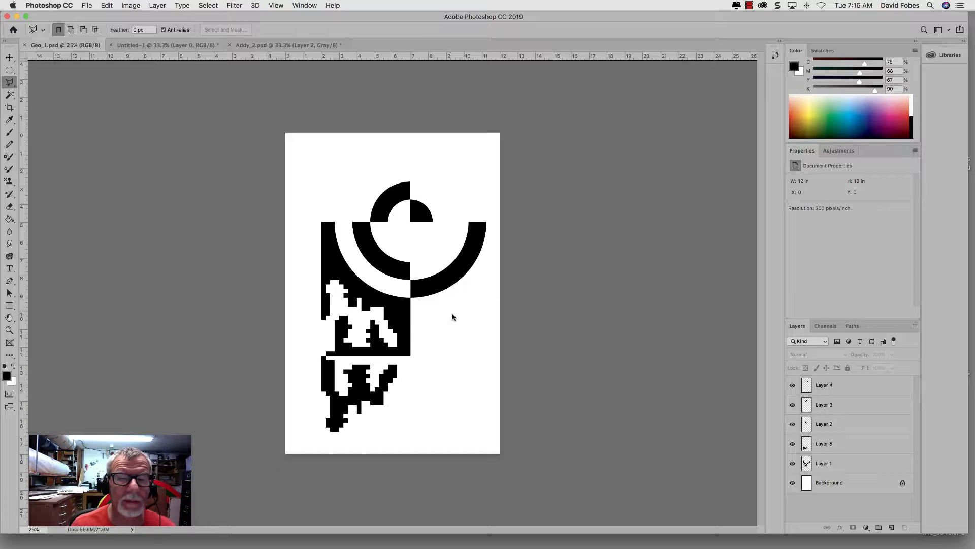
Step: Review the Untitled-1 and Addy_2.psd designs, toggling the visibility of Layer 2 in Addy_2.psd to compare its two versions
click(146, 46)
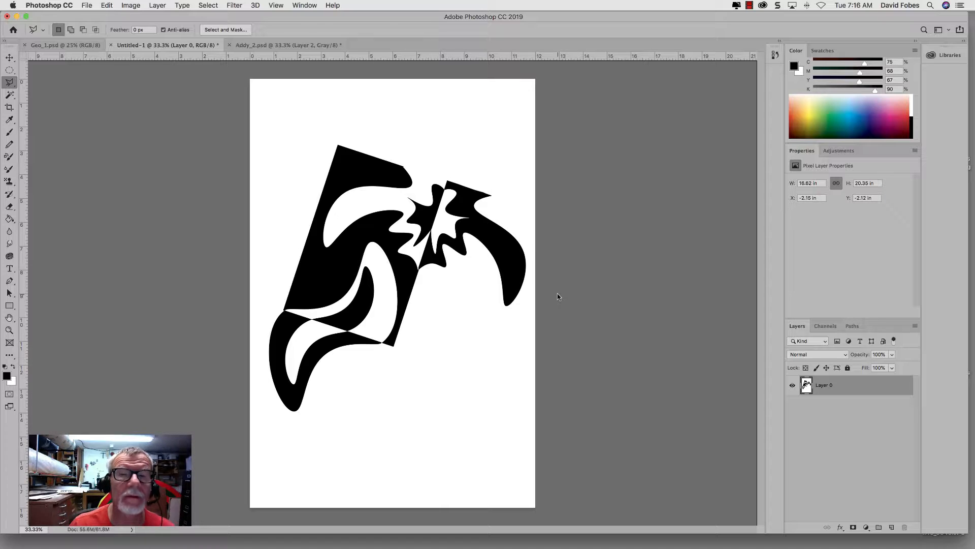
click(305, 45)
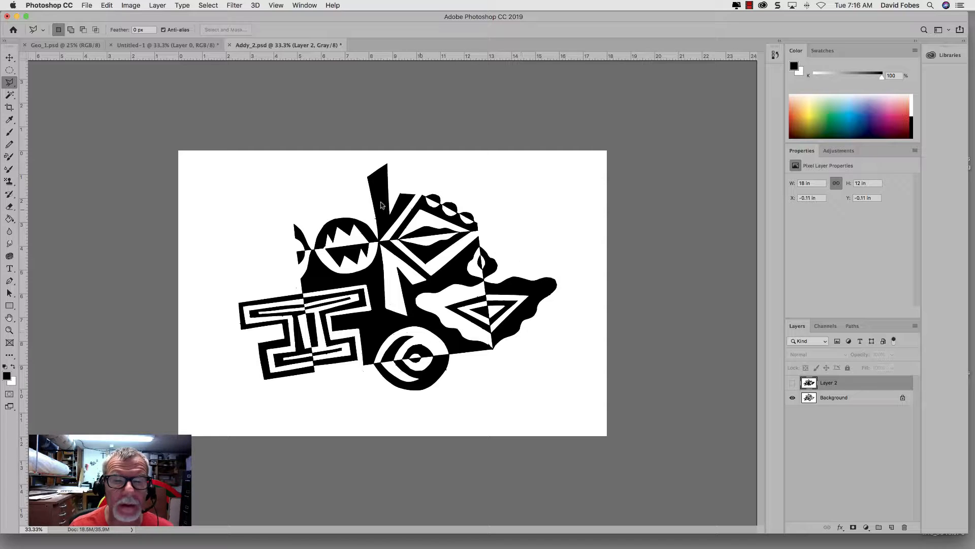
click(793, 385)
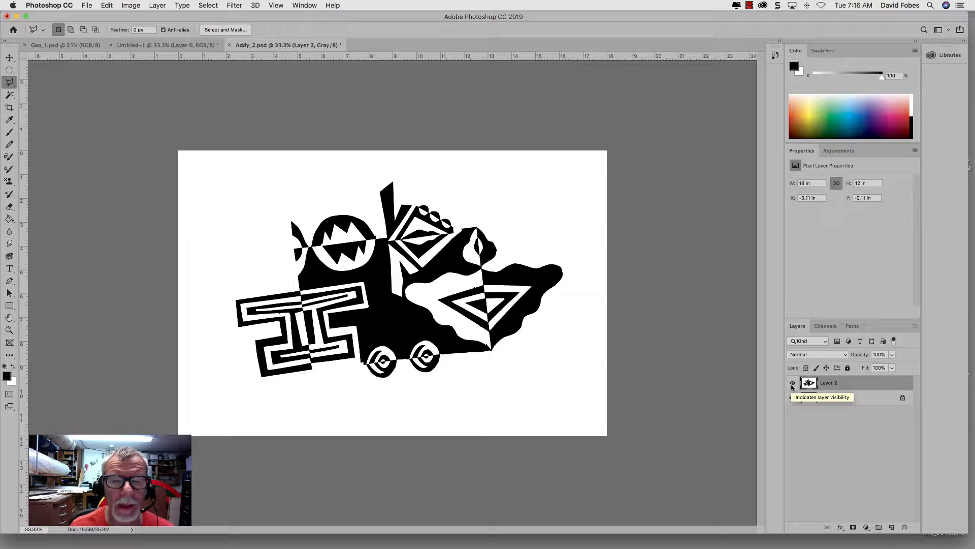
click(792, 384)
click(793, 383)
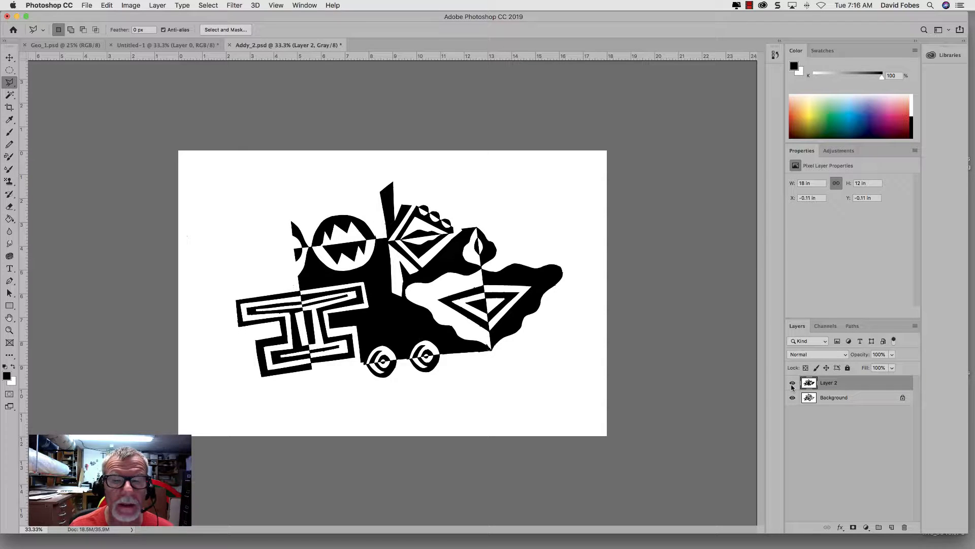
click(793, 384)
click(792, 384)
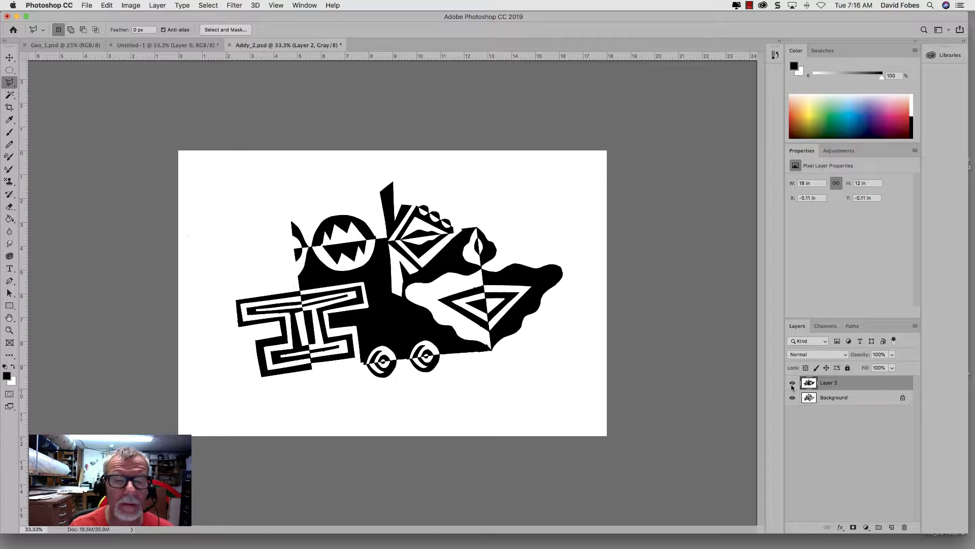
click(792, 385)
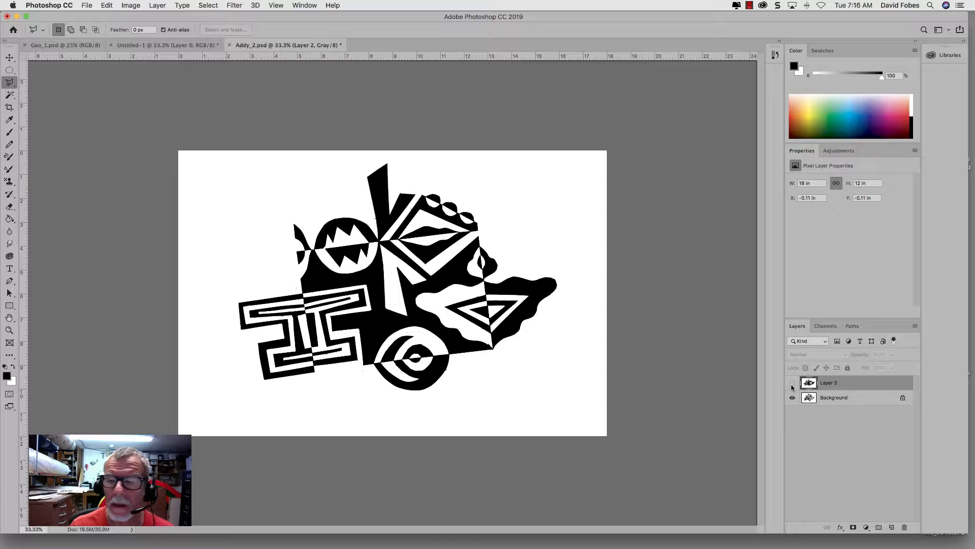
click(792, 385)
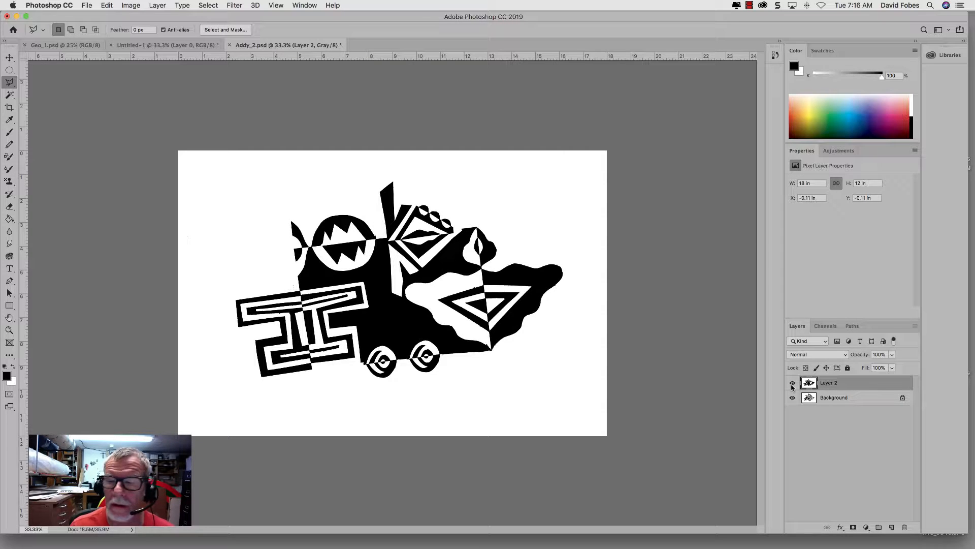
click(792, 384)
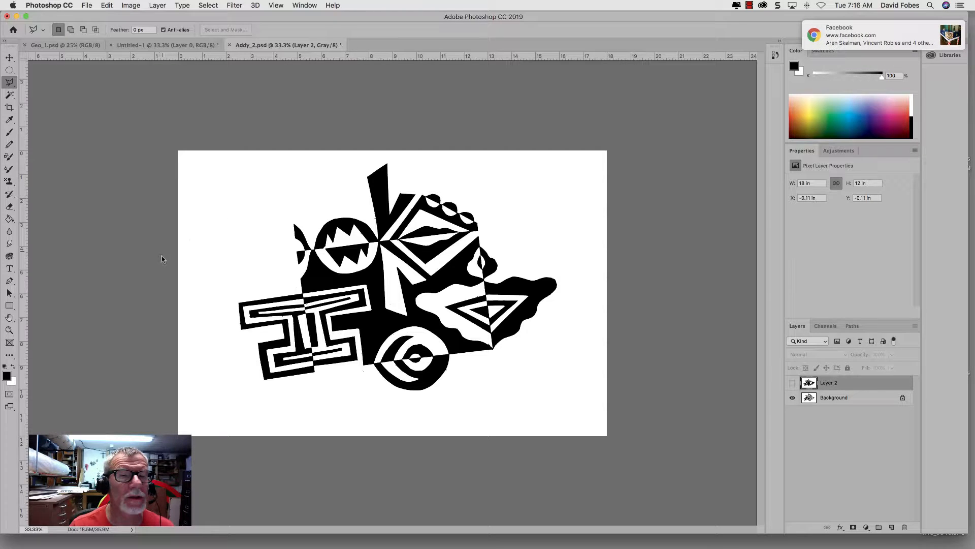
Step: Create a new portrait document 12 by 18 inches at 300 pixels/inch, in RGB Color with a white background
click(87, 6)
click(87, 17)
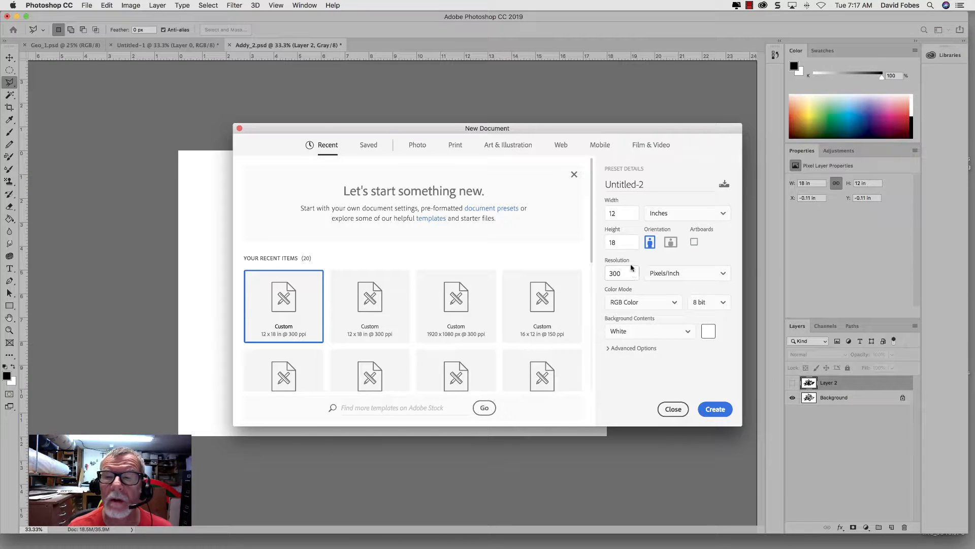
double_click(624, 216)
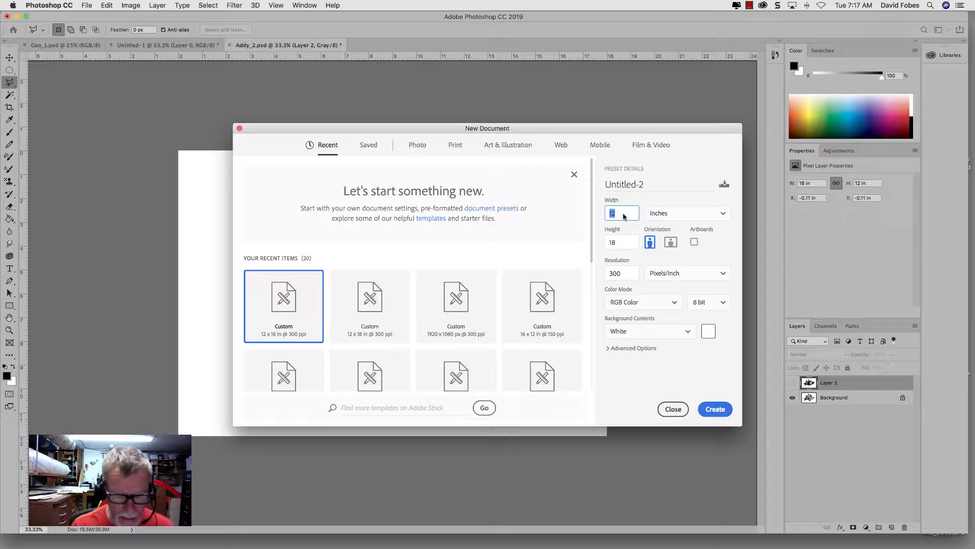
text(1)
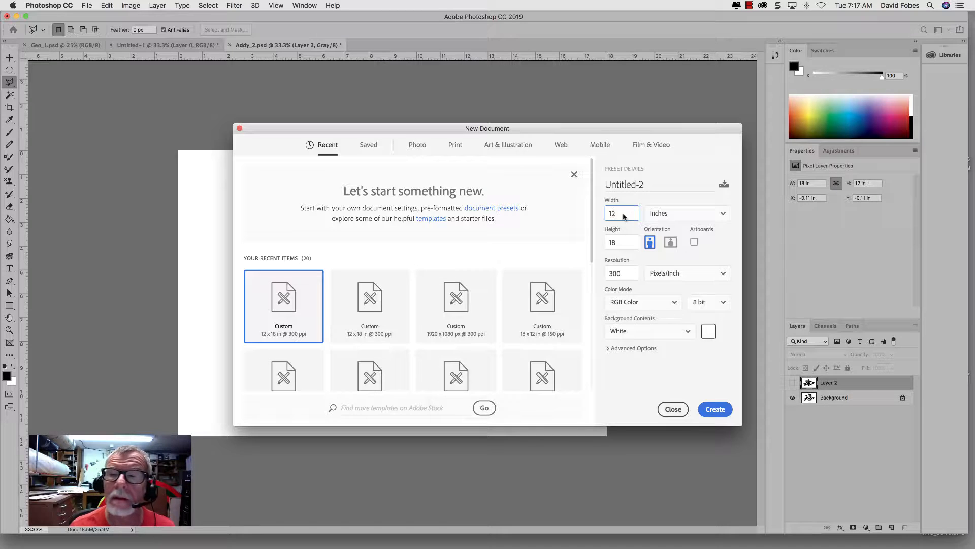
click(723, 216)
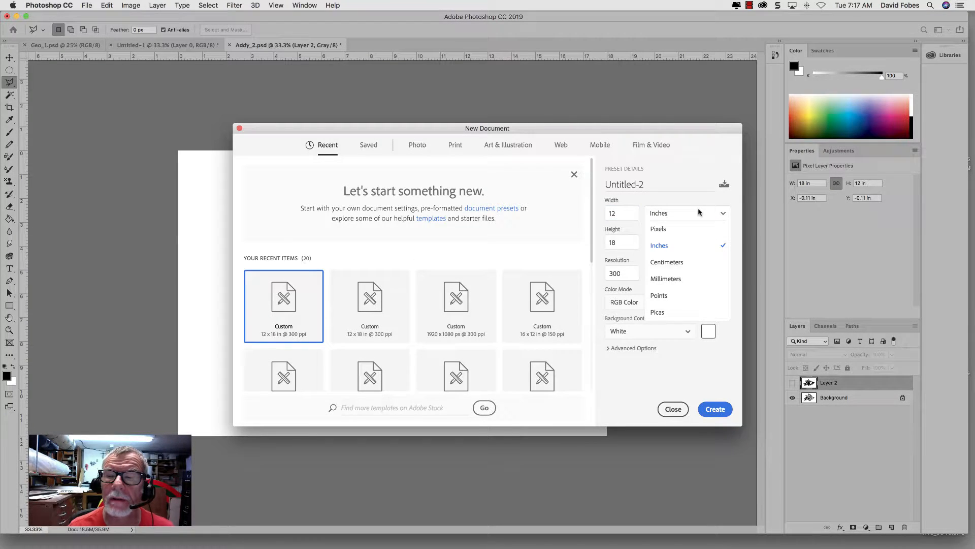
click(701, 212)
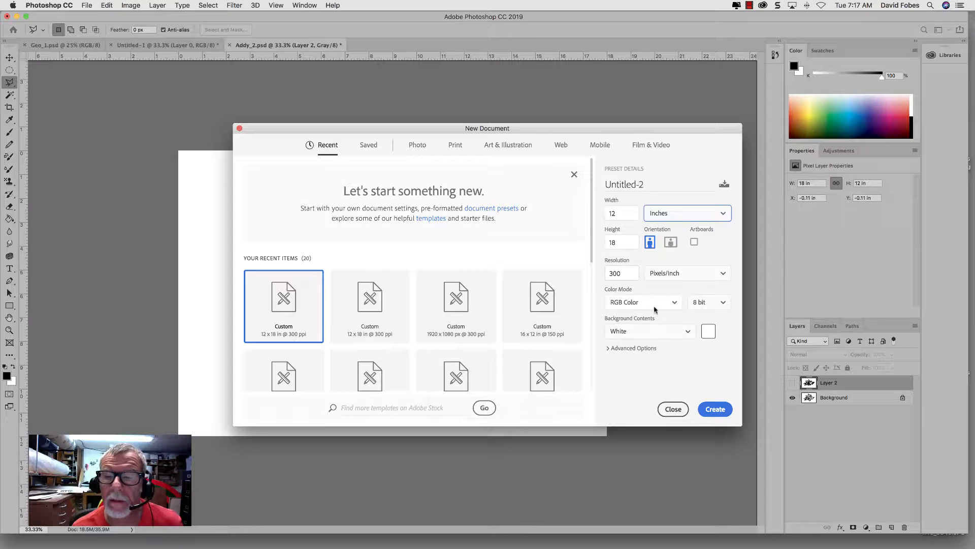
click(674, 303)
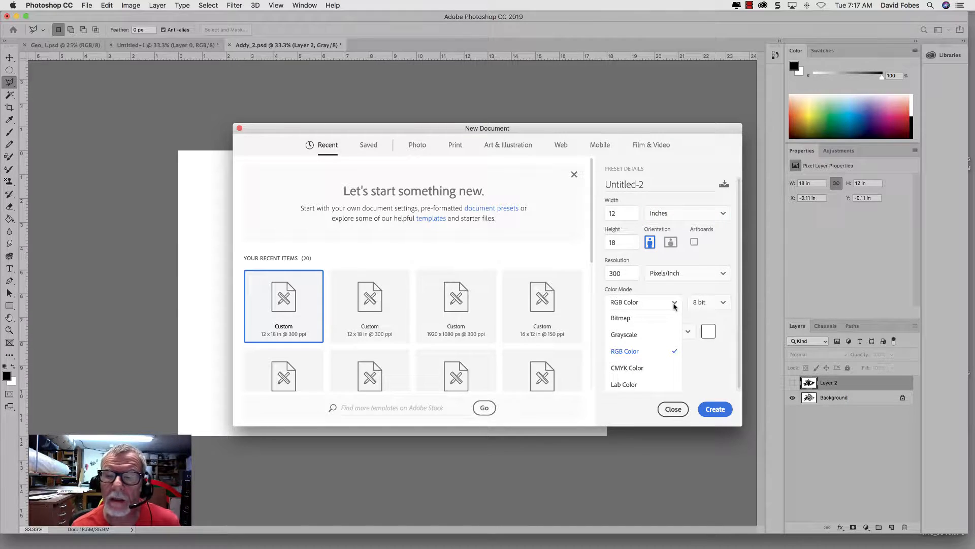
click(653, 303)
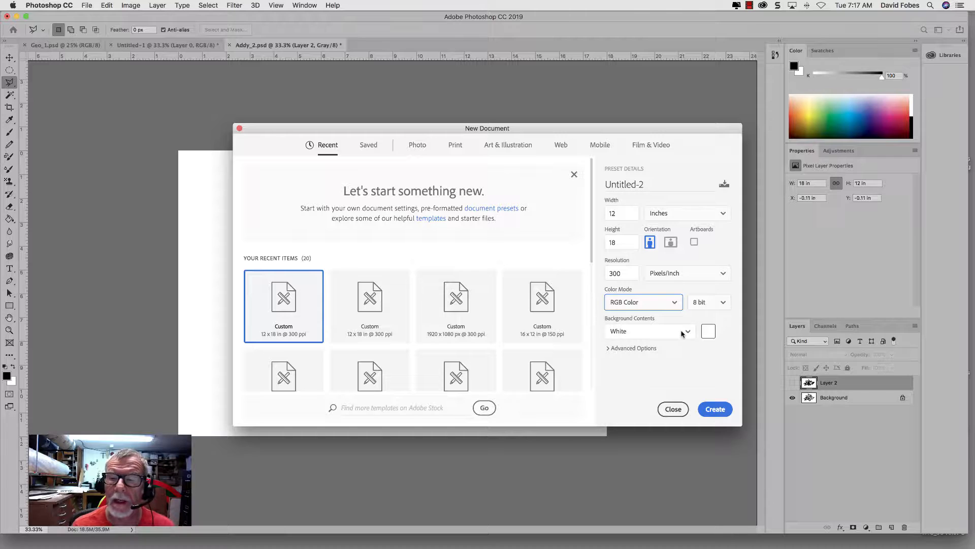
click(706, 410)
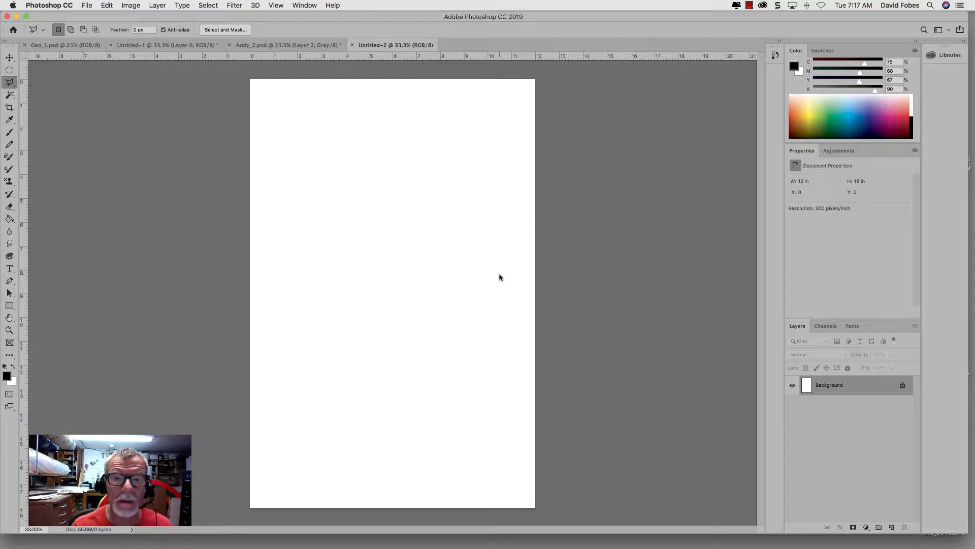
Step: Set up the Rectangle tool in Shape mode with a black fill and no stroke
key(super+minus)
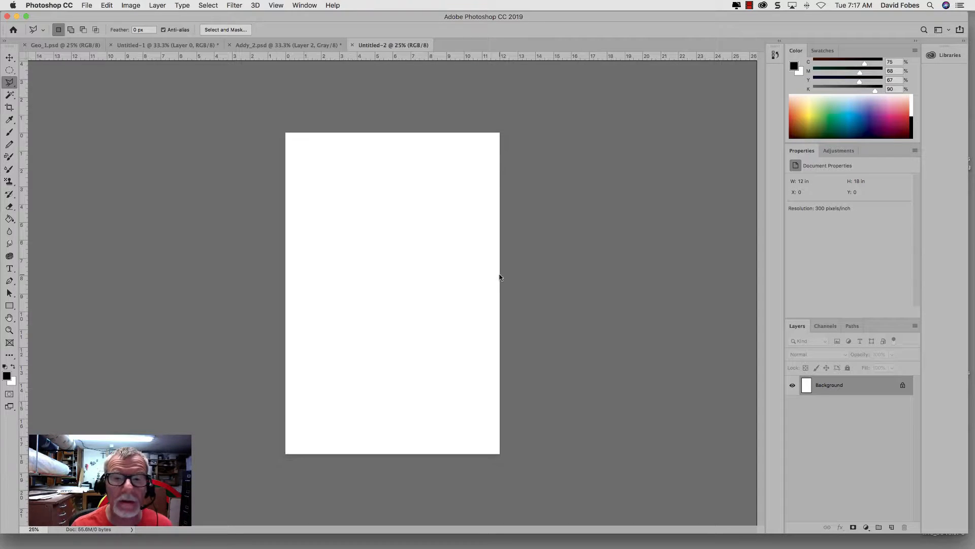
click(10, 306)
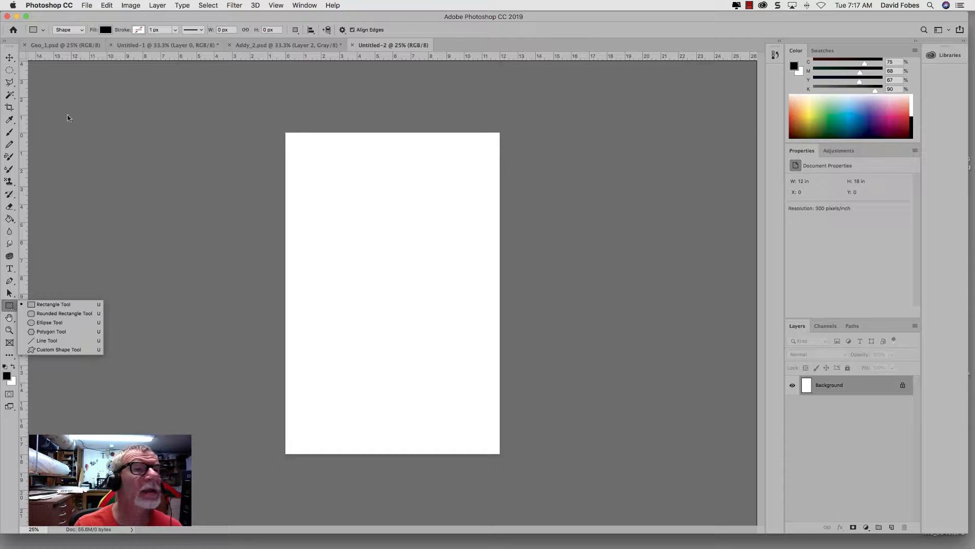
click(83, 33)
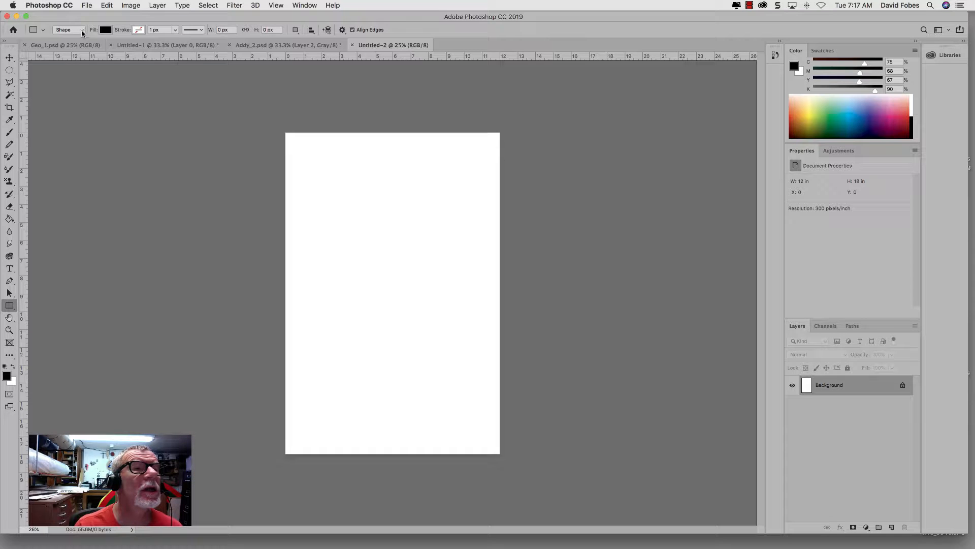
click(81, 32)
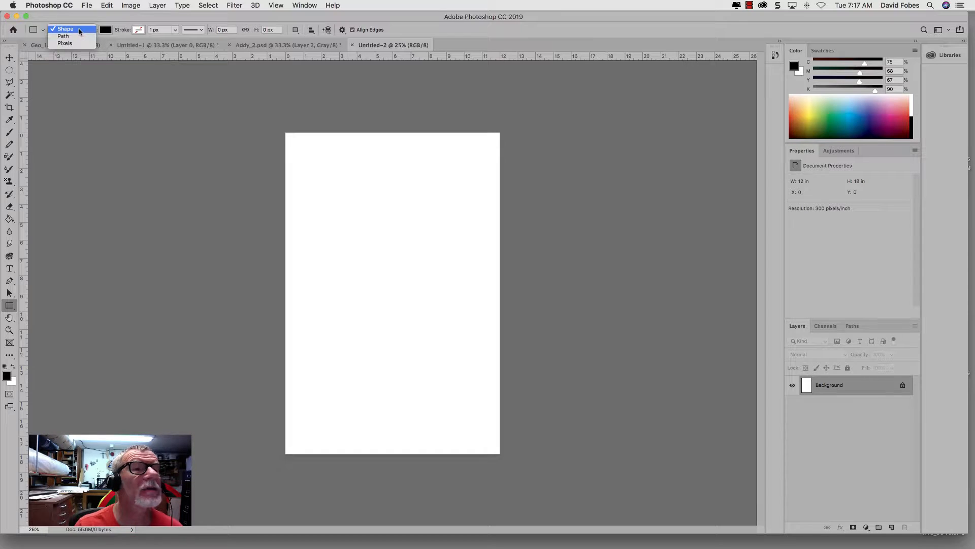
click(80, 31)
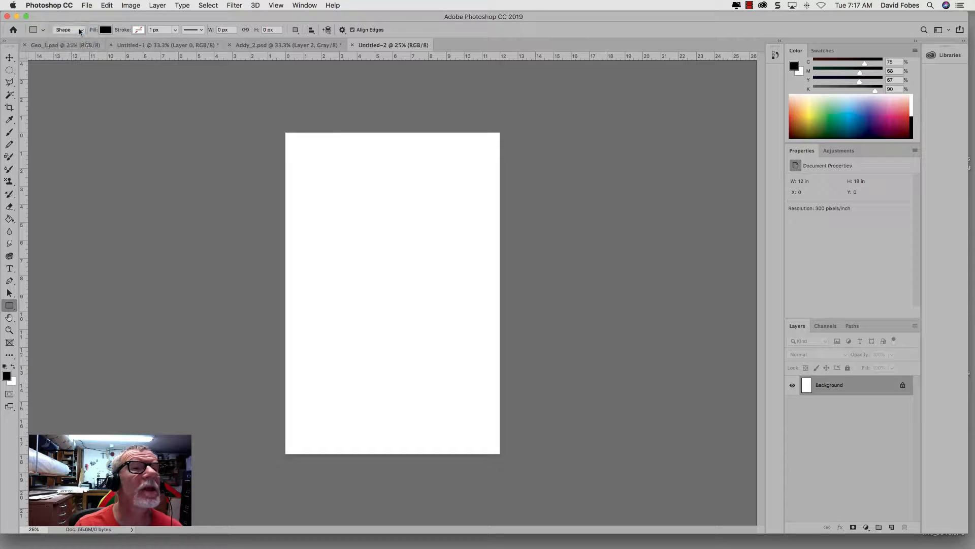
click(105, 32)
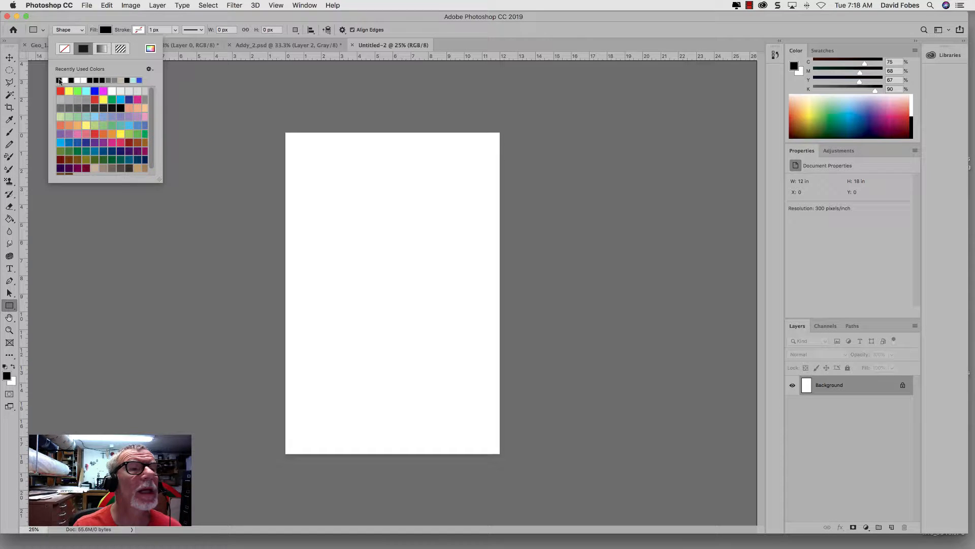
click(140, 32)
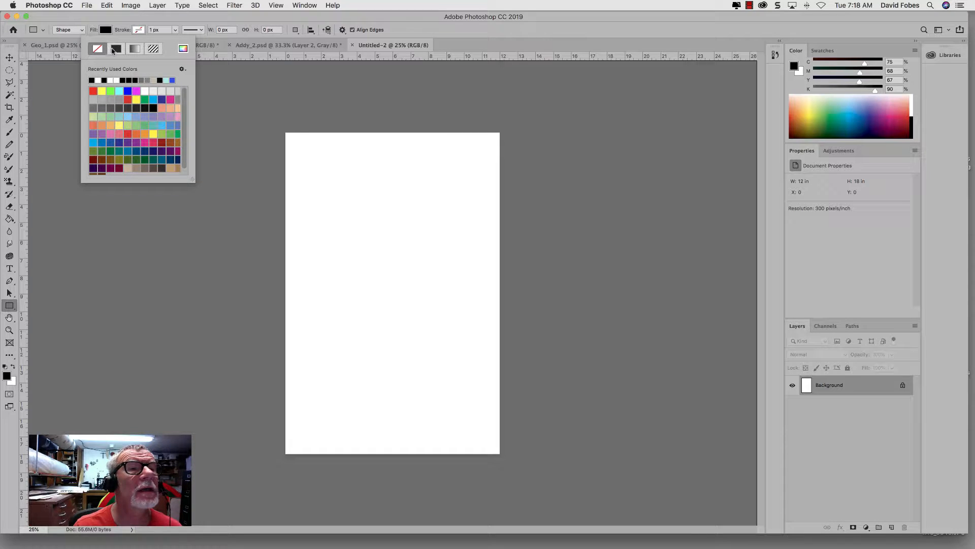
click(114, 49)
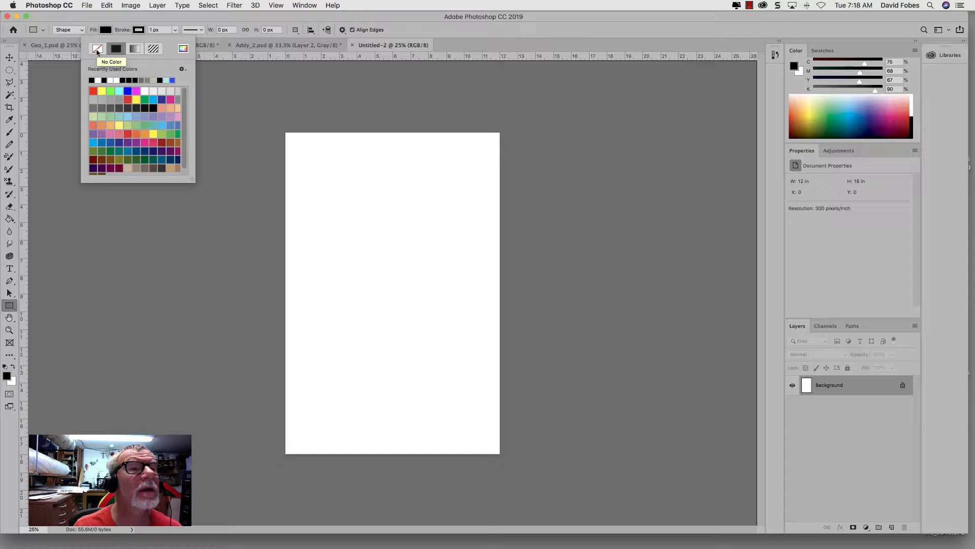
click(97, 49)
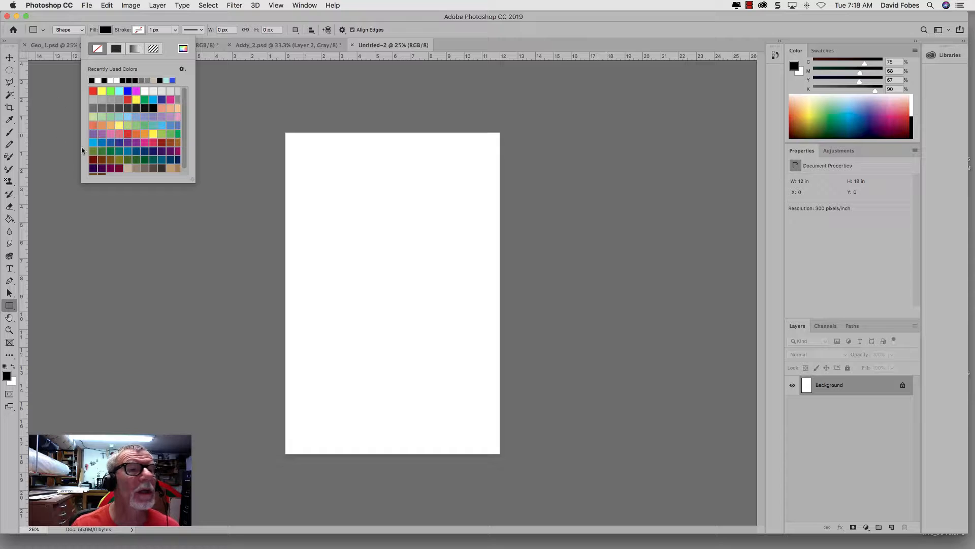
Step: Create a black rectangle 5 in wide and 7.5 in high from its center in the page's upper part
click(8, 306)
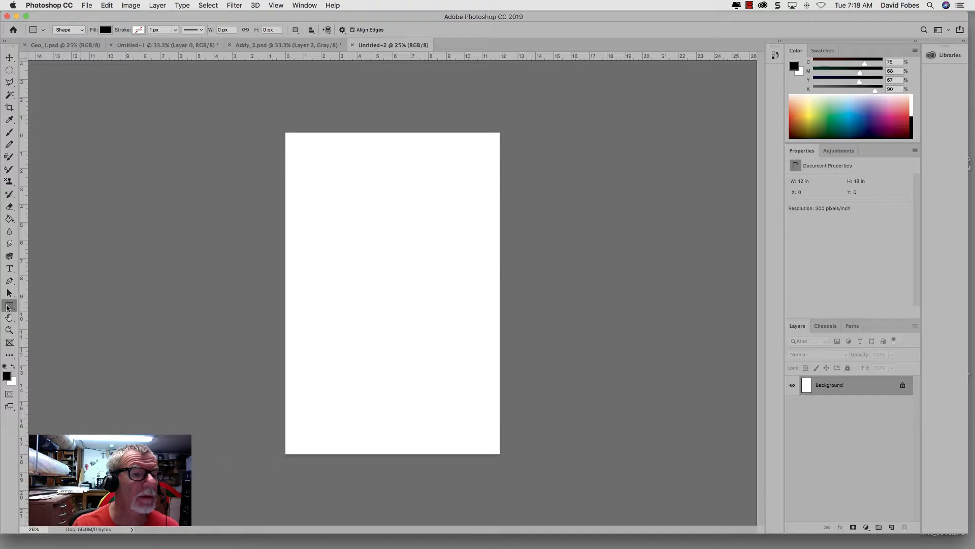
click(367, 234)
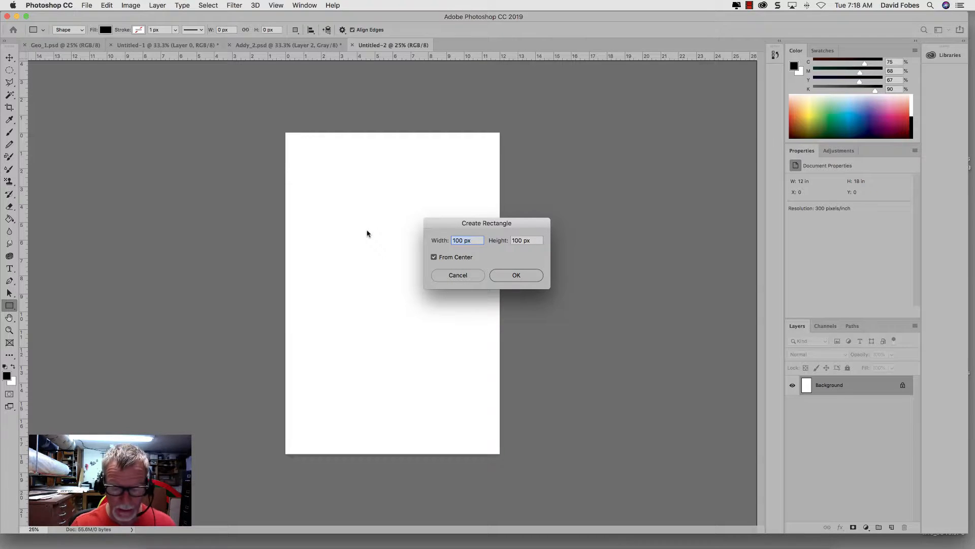
text(5 in)
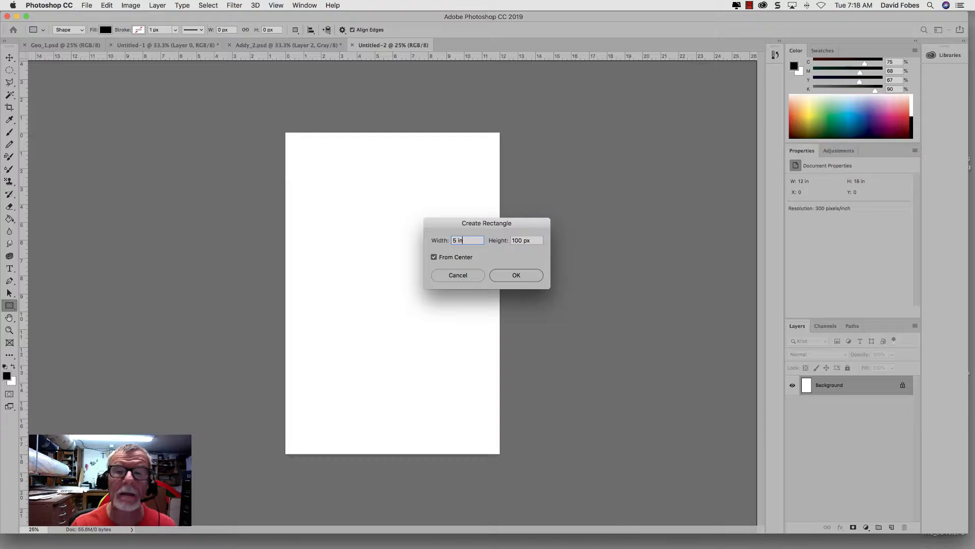
click(521, 238)
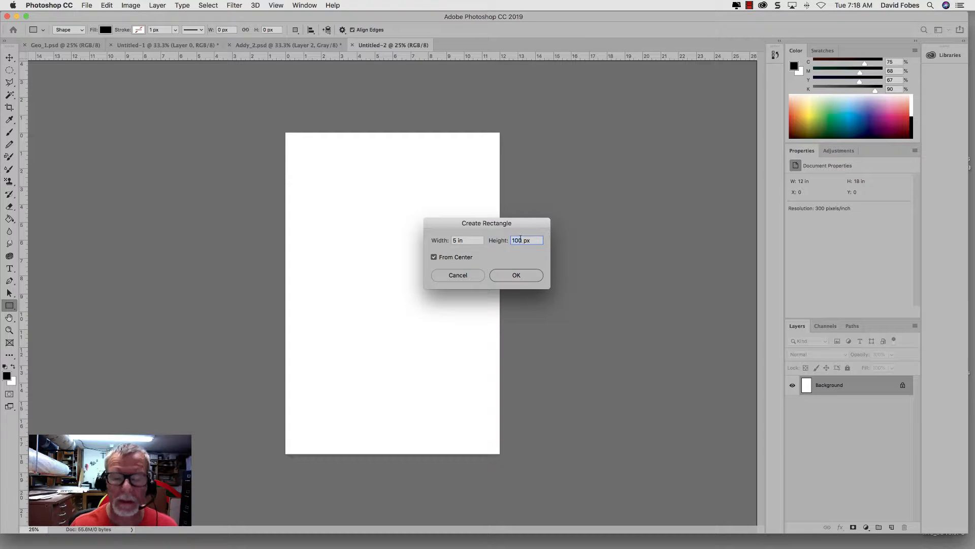
text(7)
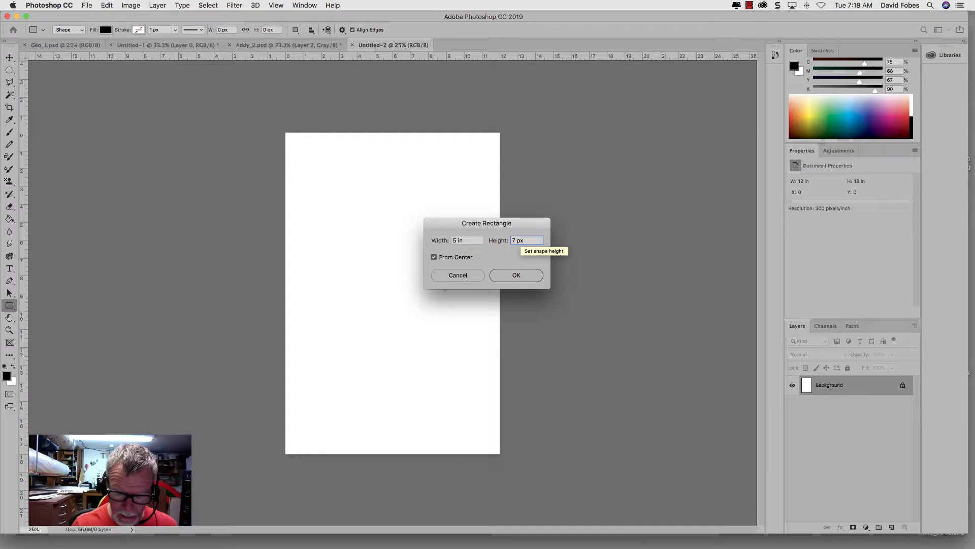
text(.5 in)
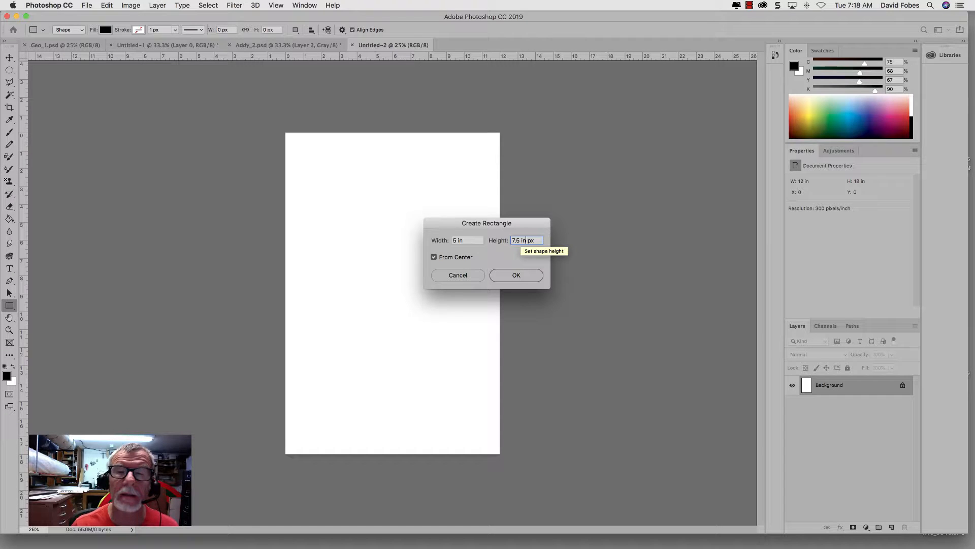
click(511, 277)
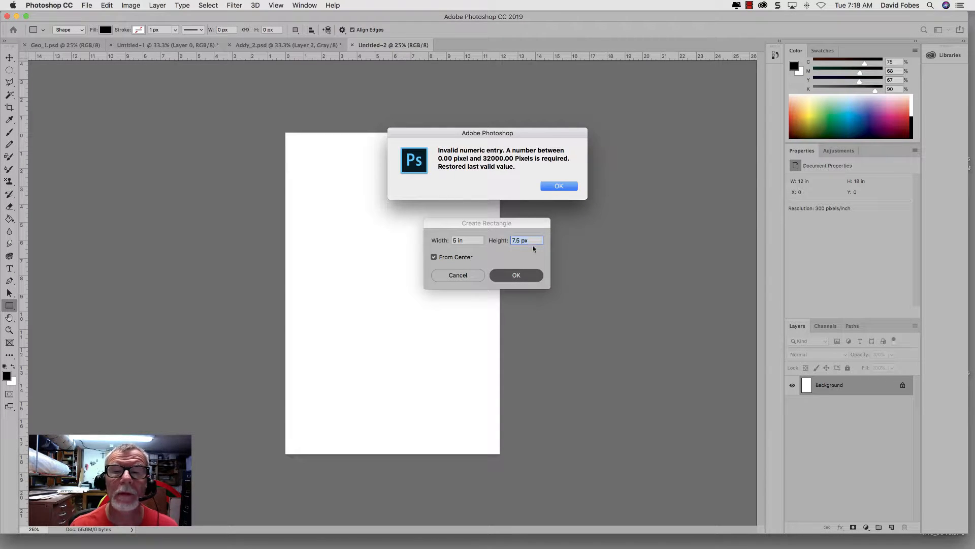
click(559, 187)
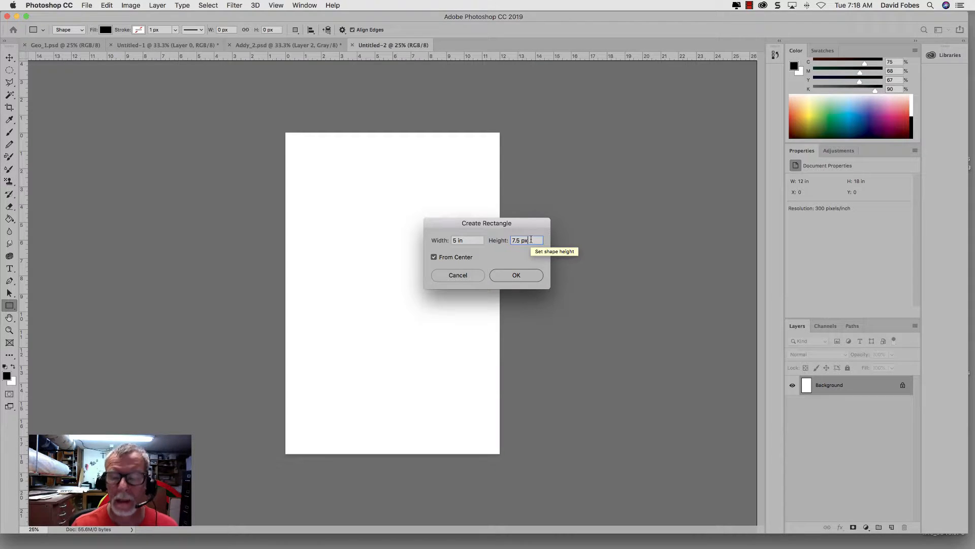
key(BackSpace)
key(BackSpace)
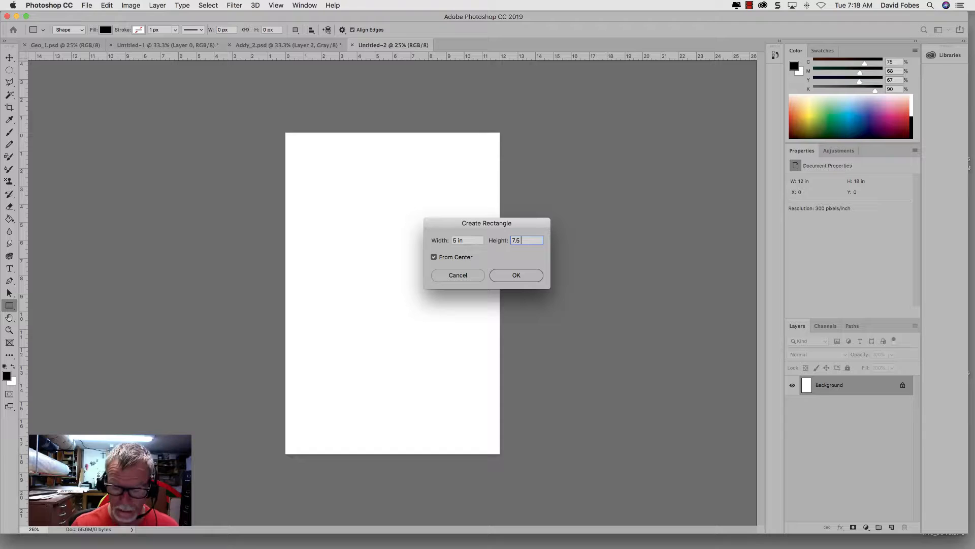
text(in)
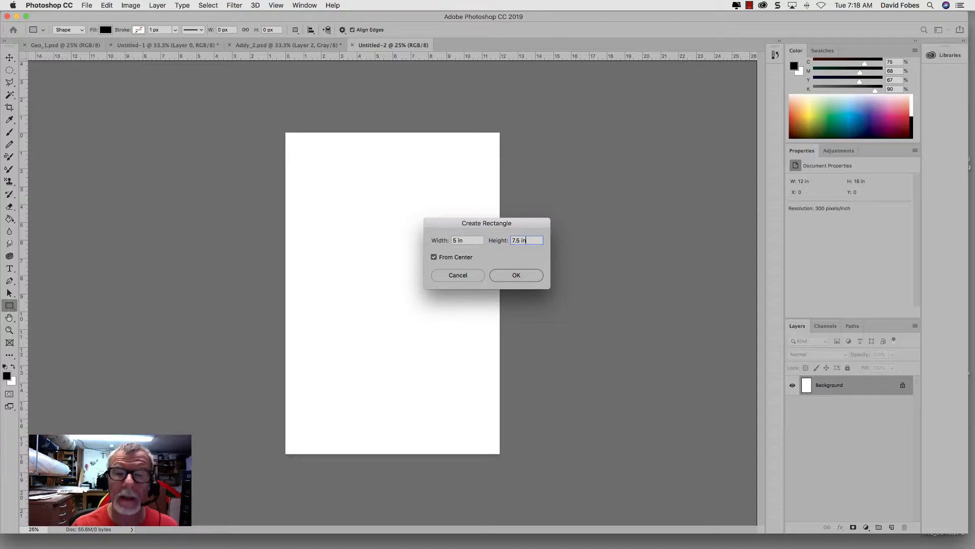
click(526, 276)
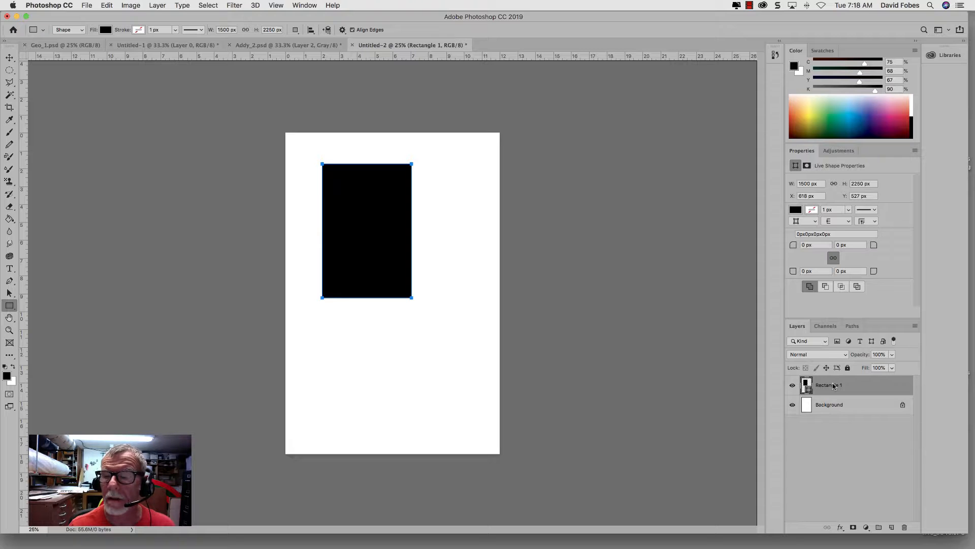
Step: Hide the Color panel
click(305, 5)
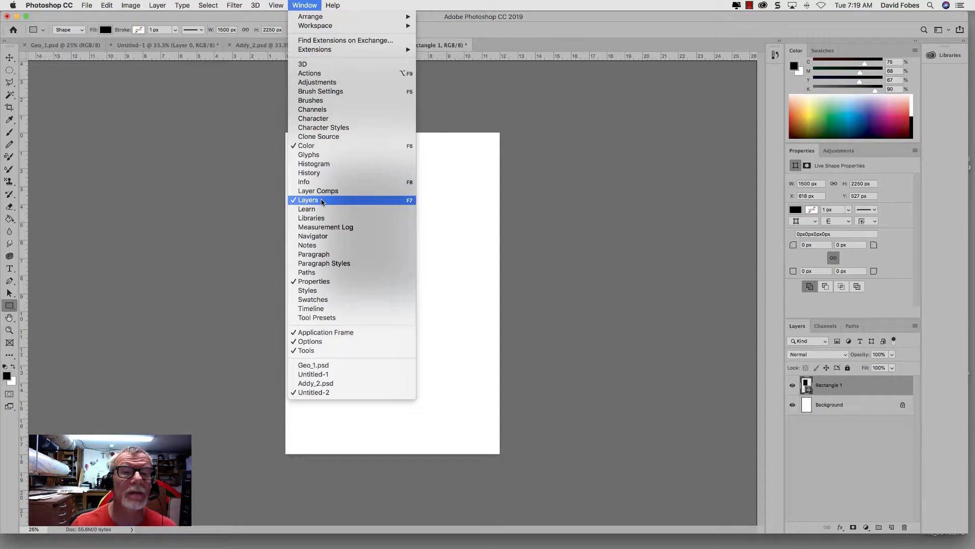
click(302, 148)
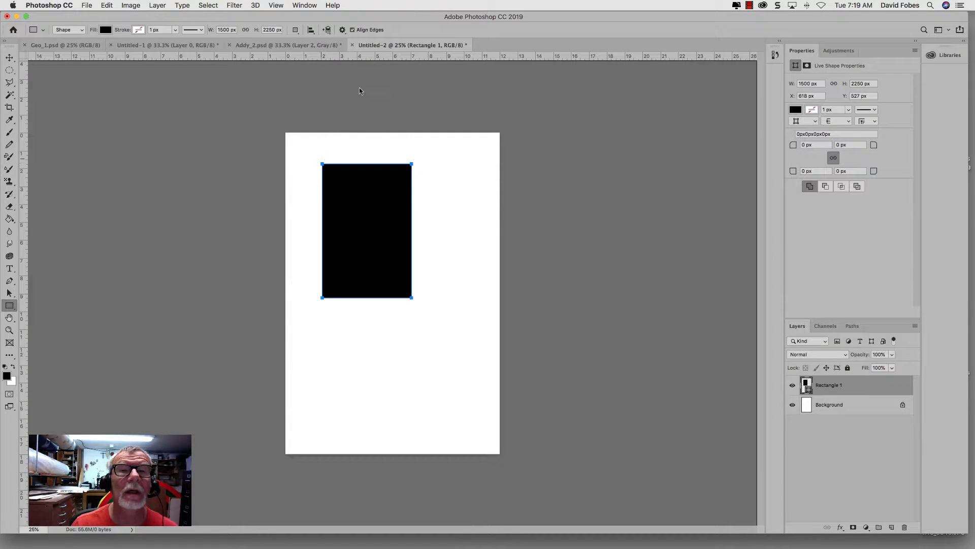
Step: Hide the Options bar and show it again
click(304, 6)
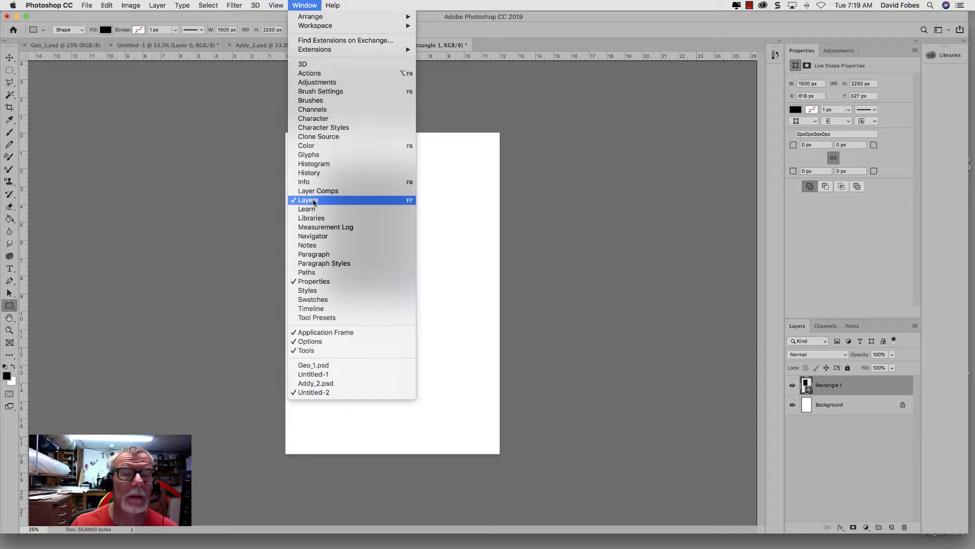
click(314, 342)
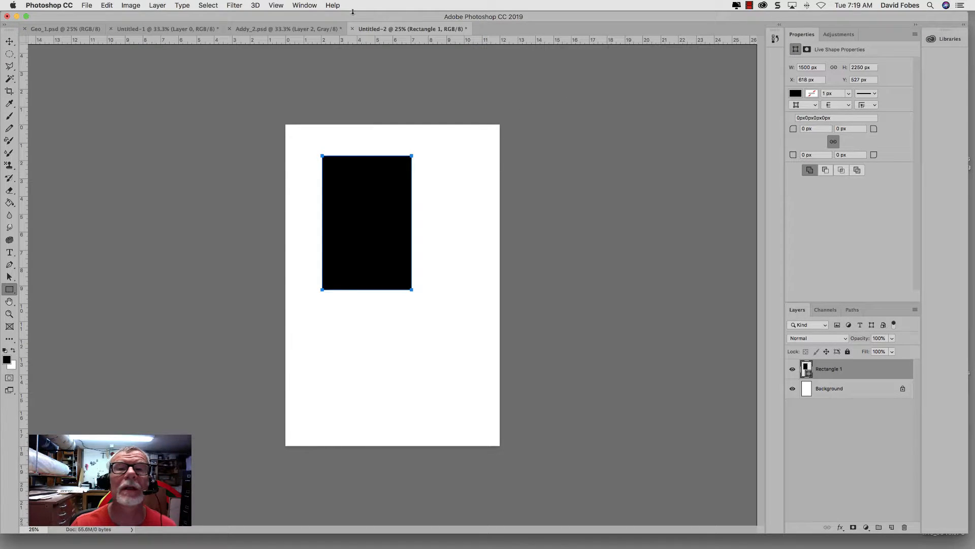
click(305, 5)
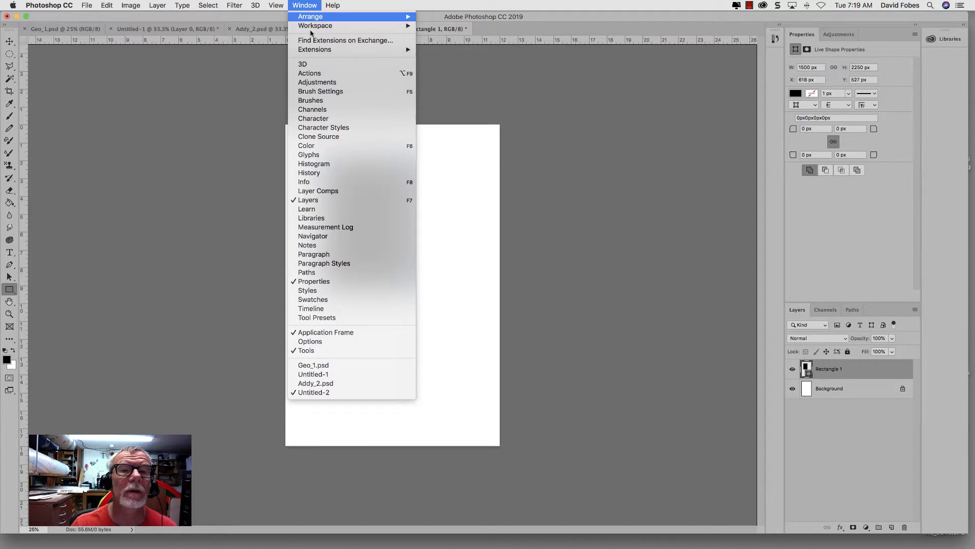
click(315, 341)
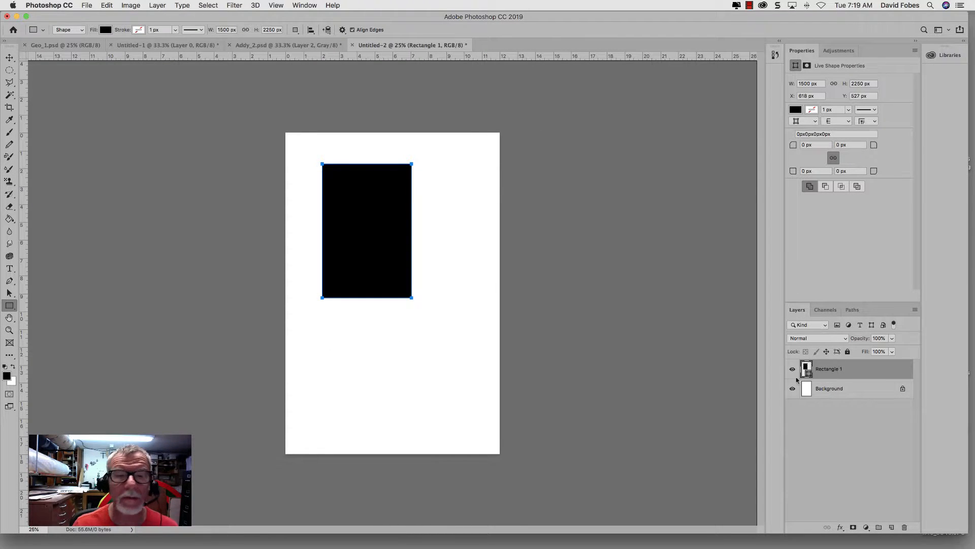
Step: Move the black rectangle to about X 1018 px, Y 1338 px and rasterize its shape layer
click(10, 58)
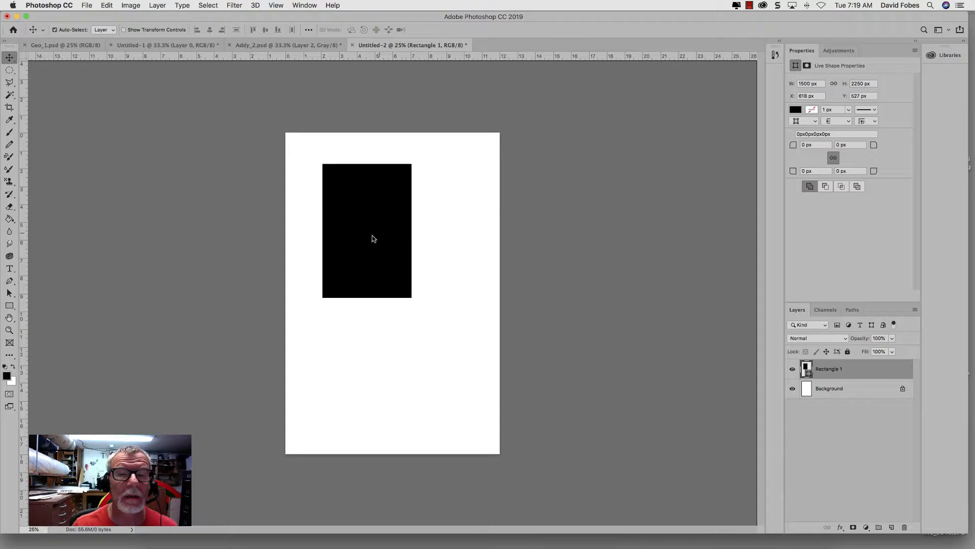
drag(372, 238, 394, 280)
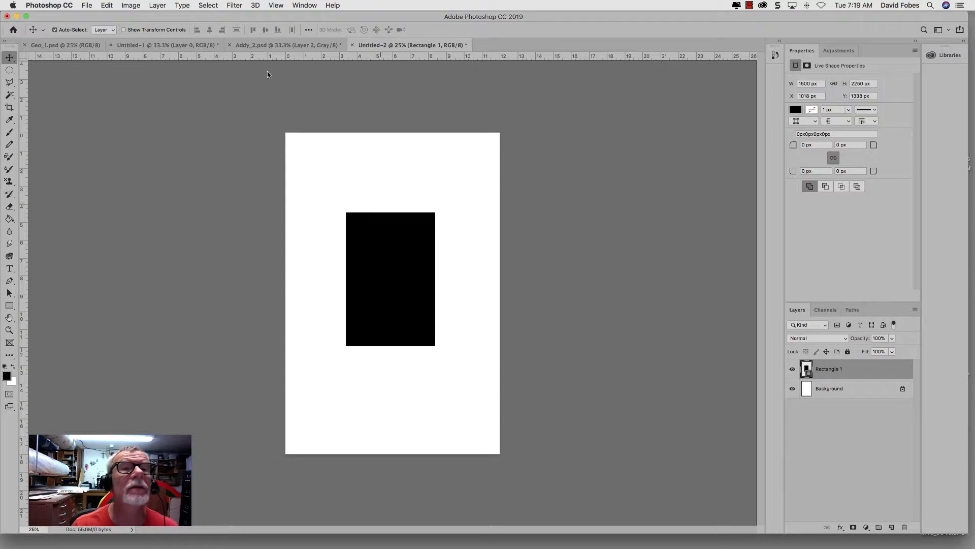
click(157, 6)
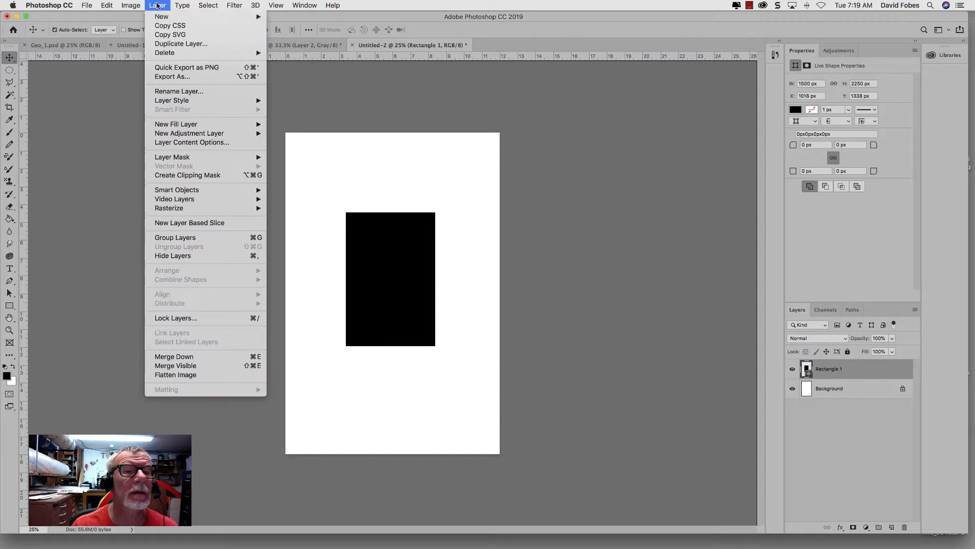
mouse_move(177, 210)
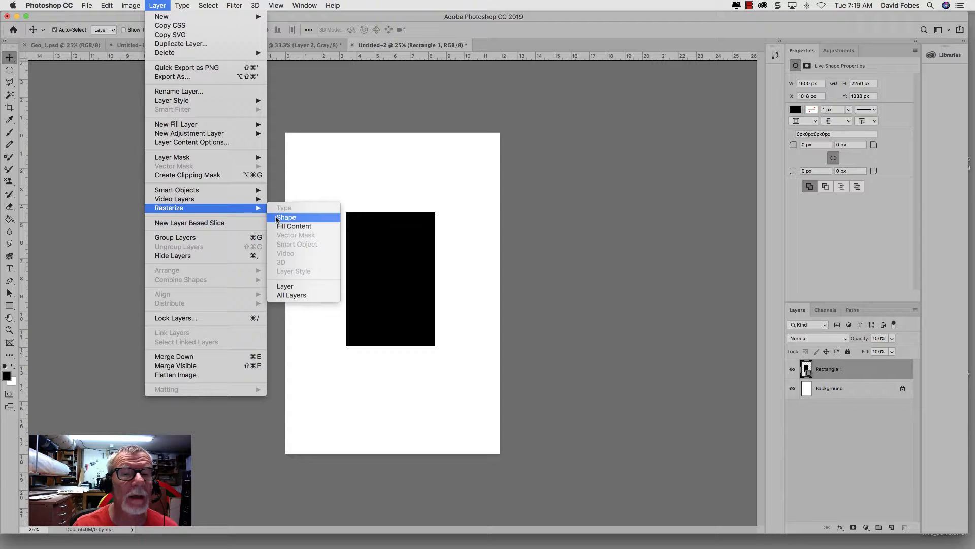
click(277, 217)
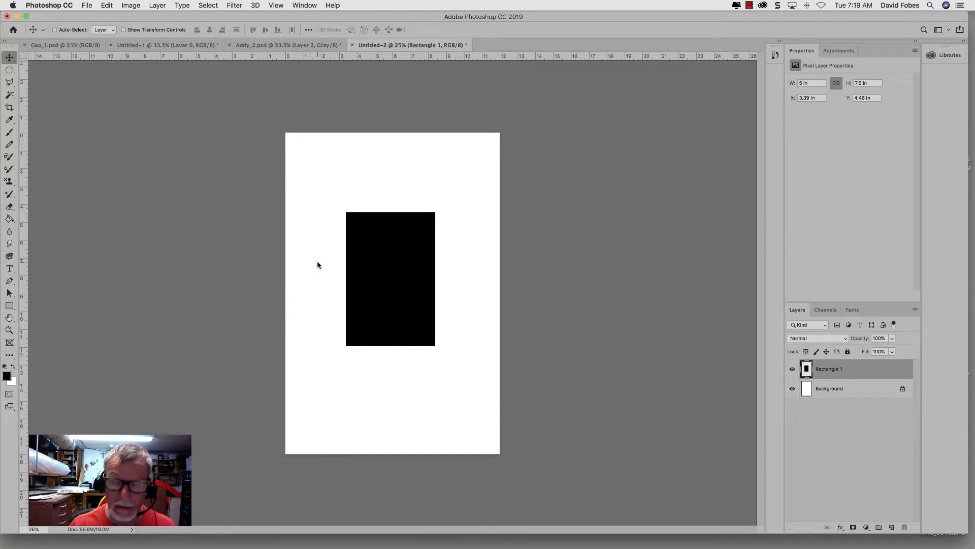
Step: Show the grid over the Untitled-2 document
key(super+plus)
key(super+plus)
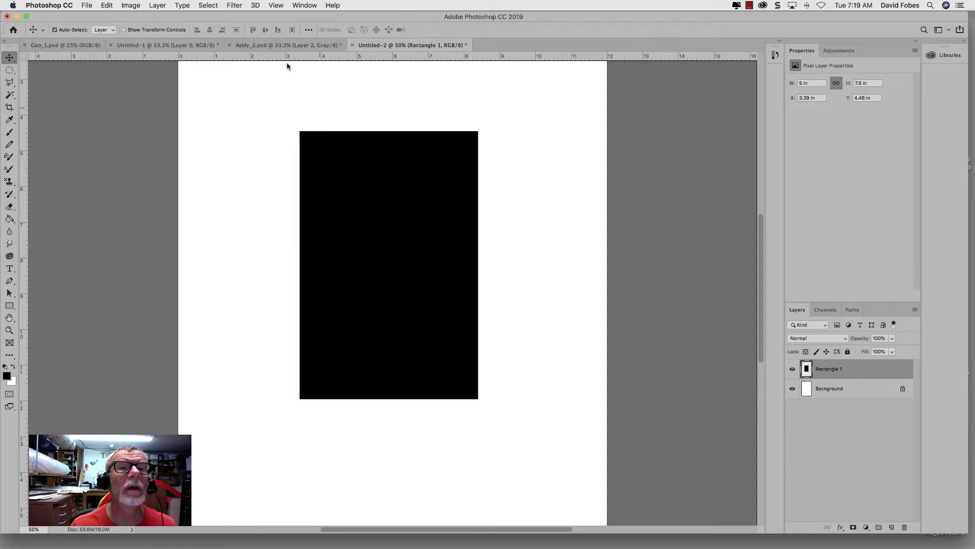
click(280, 7)
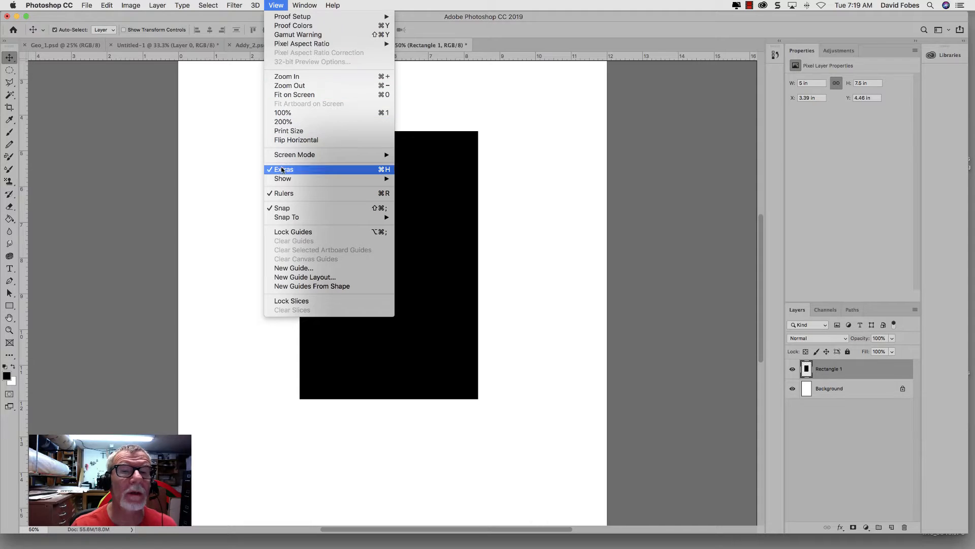
mouse_move(297, 180)
click(426, 209)
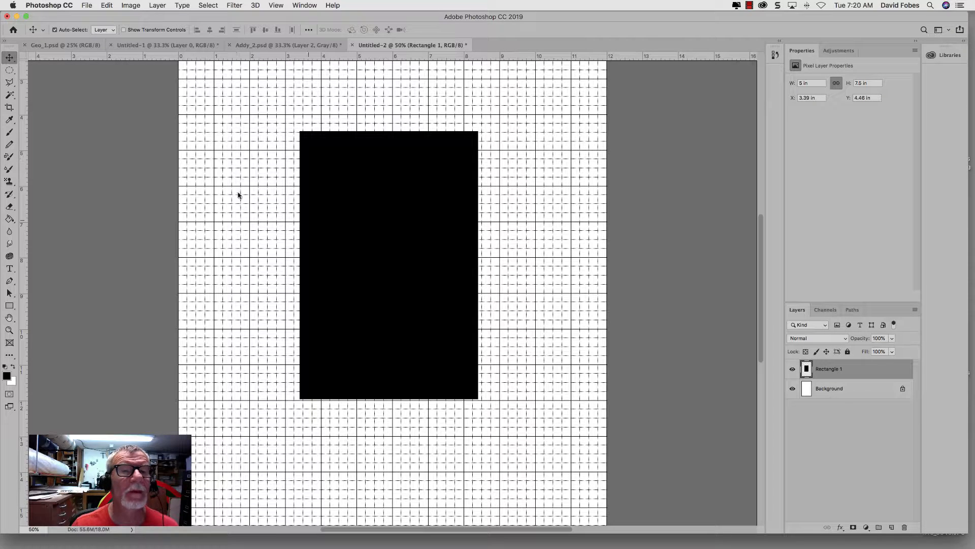
Step: Review the grid color, gridline spacing and subdivisions in the Guides, Grid & Slices preferences
click(42, 4)
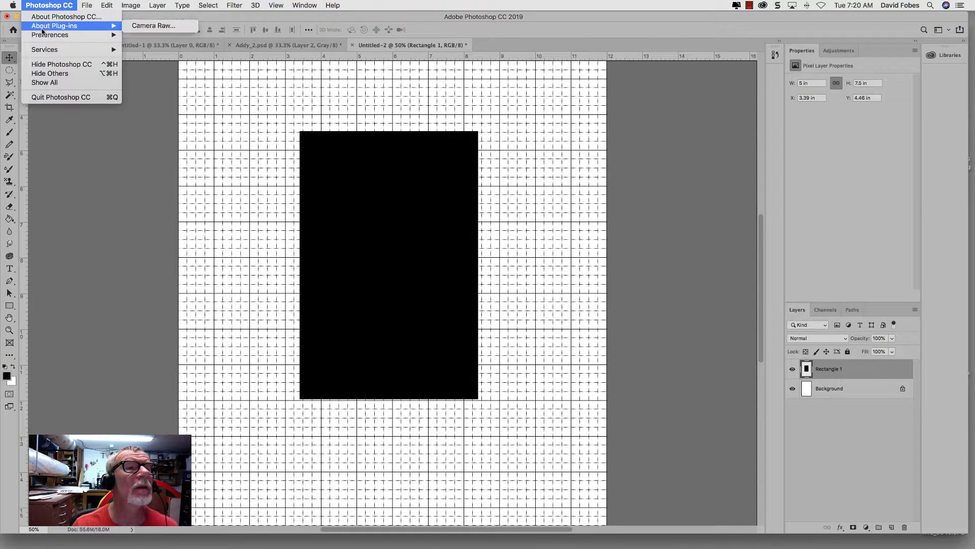
mouse_move(42, 35)
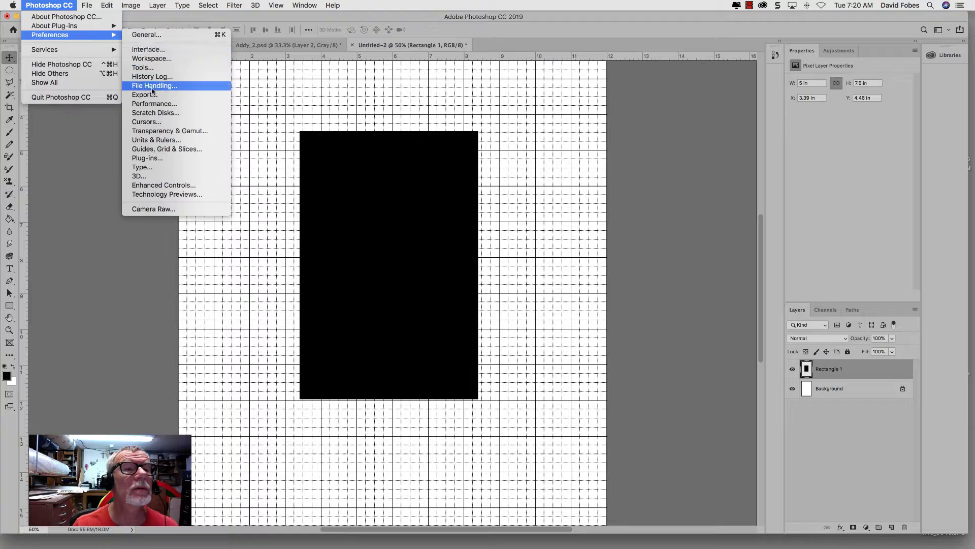
click(151, 149)
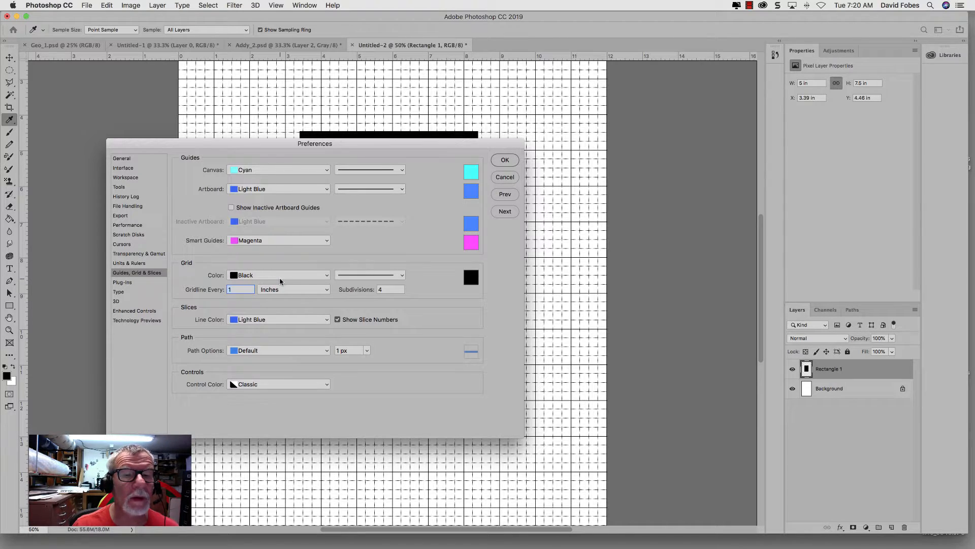
click(504, 160)
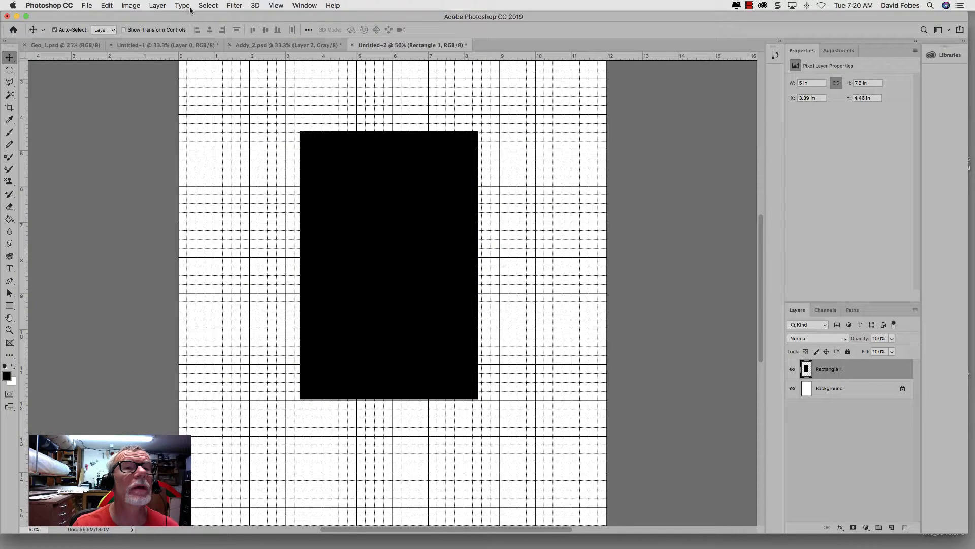
Step: Check the Snap To Grid setting and align the black rectangle with the gridlines at X 3 in, Y 5 in
click(273, 7)
mouse_move(283, 217)
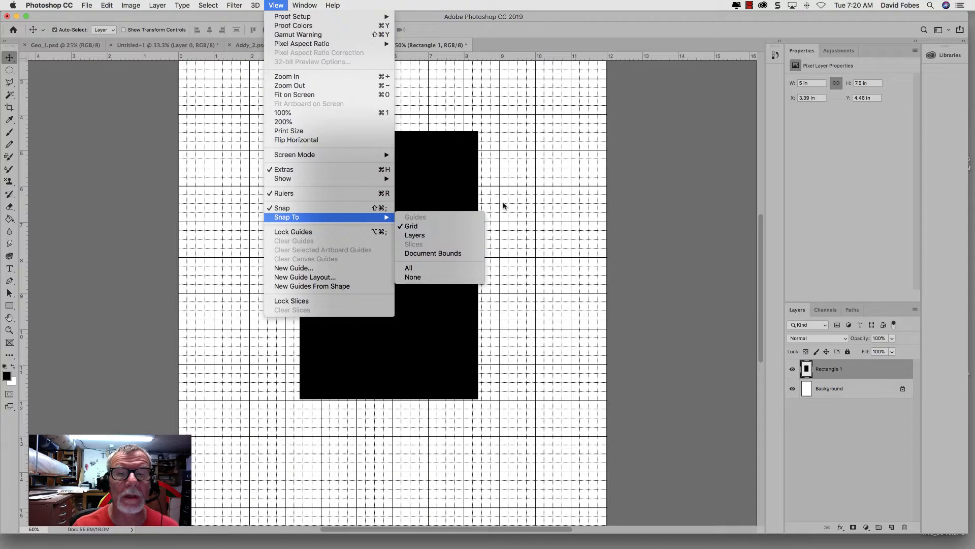
click(411, 255)
drag(411, 254, 394, 278)
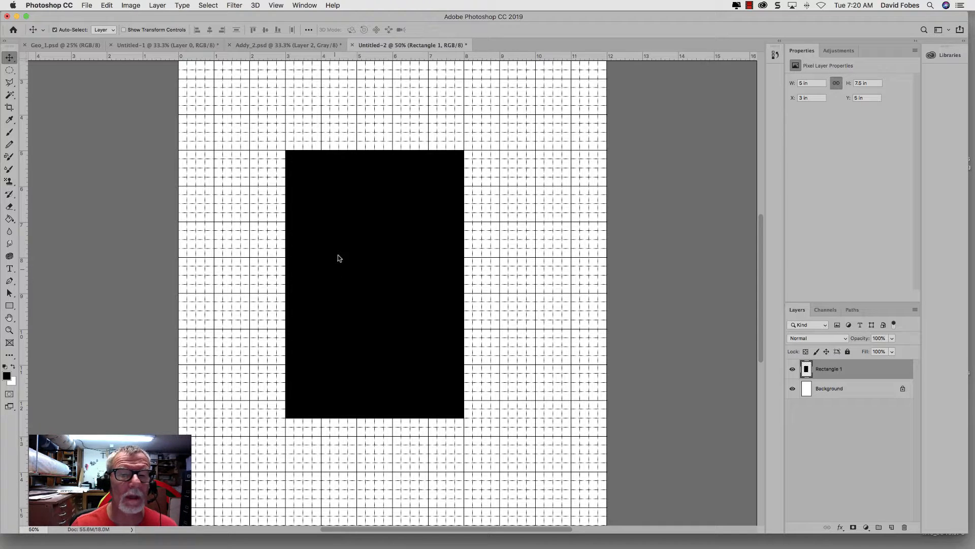
Step: Consult the Geo_1.psd design and make a circular selection about 8 in across in Untitled-2, centered on the black rectangle's upper-right corner
click(51, 46)
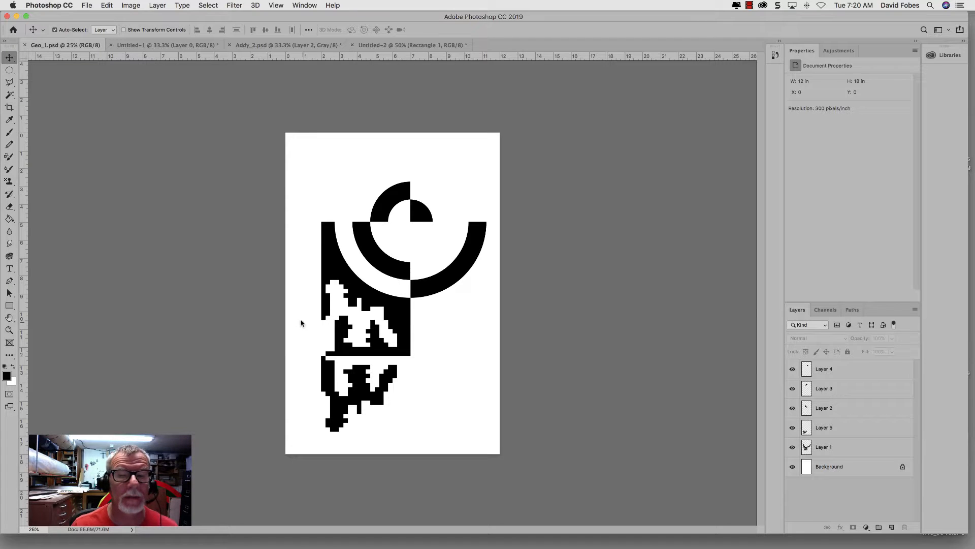
click(398, 47)
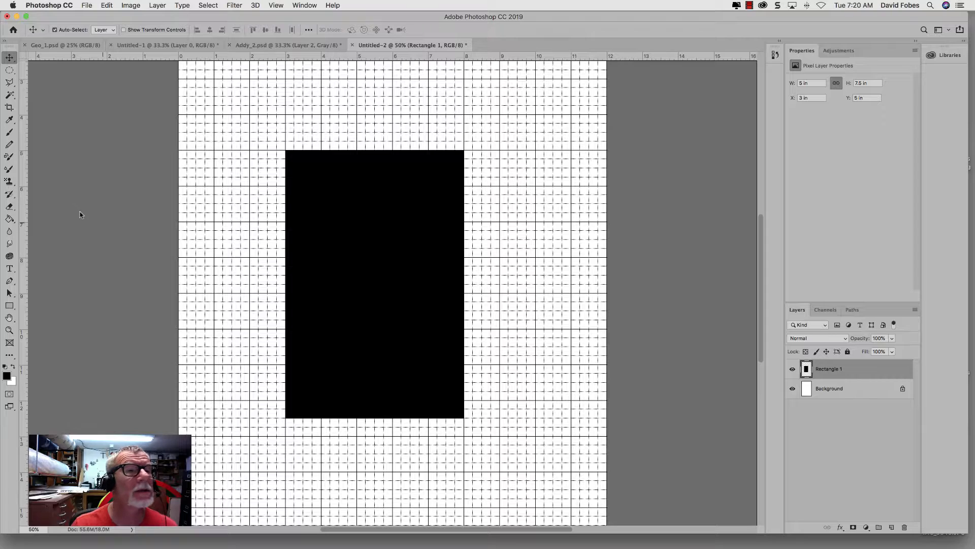
click(10, 71)
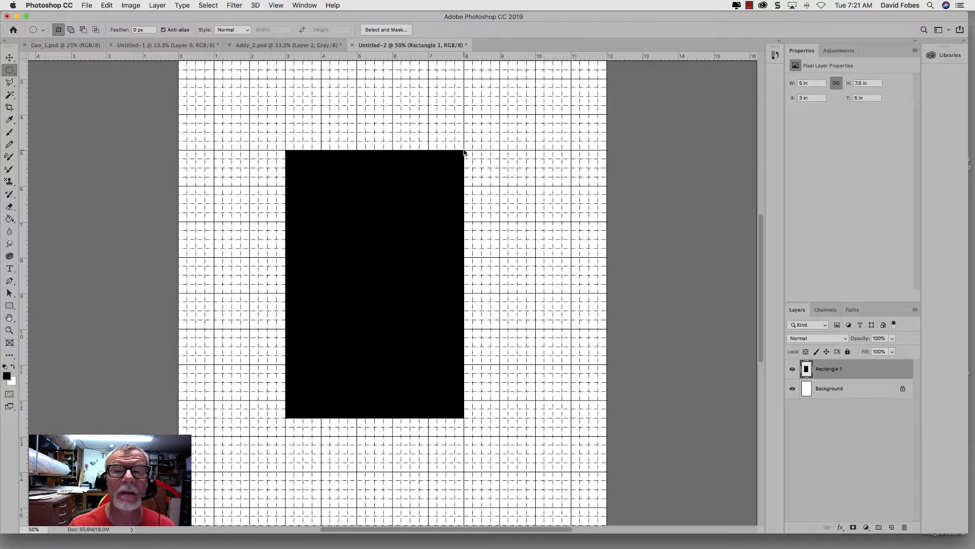
mouse_move(463, 154)
mouse_down()
mouse_move(372, 260)
mouse_move(317, 297)
mouse_up()
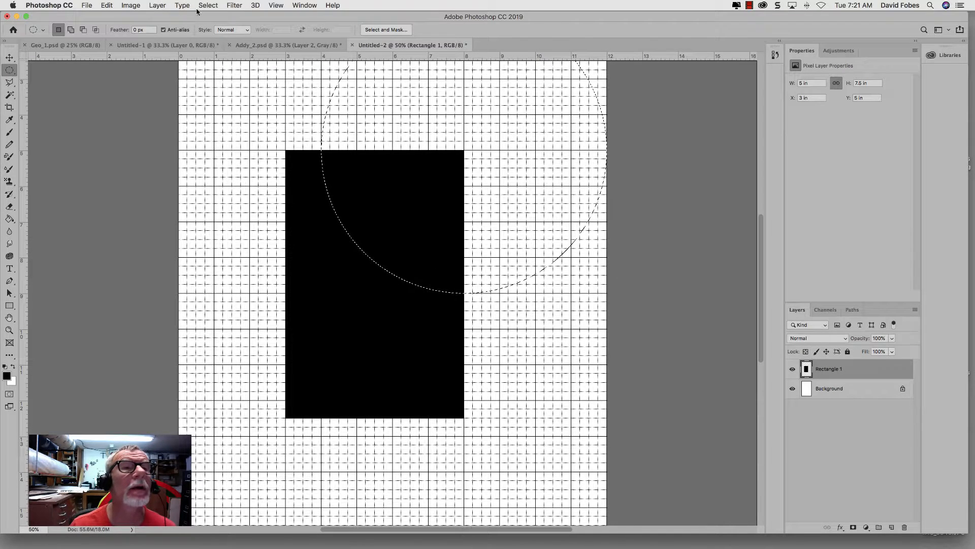
Step: Cut the circularly selected part of the black rectangle onto its own layer
click(163, 6)
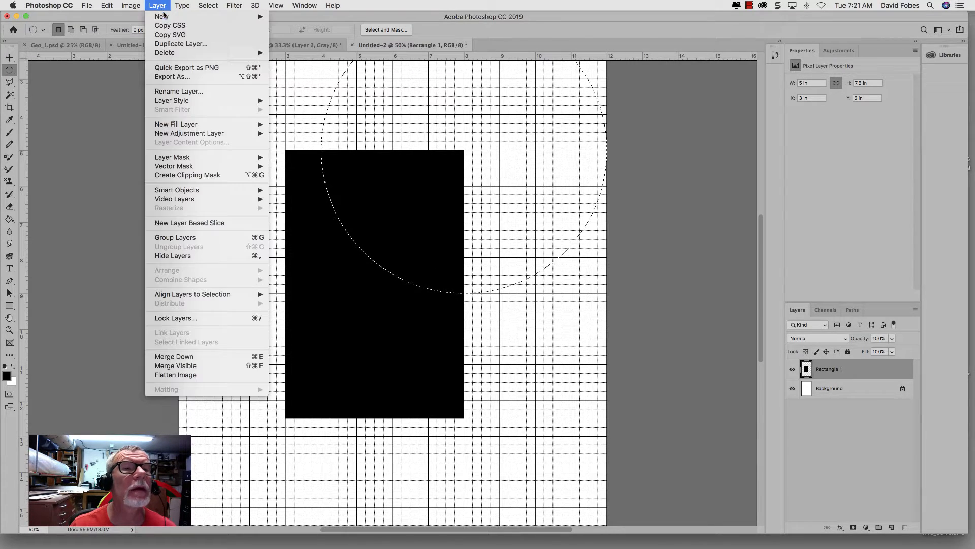
mouse_move(163, 16)
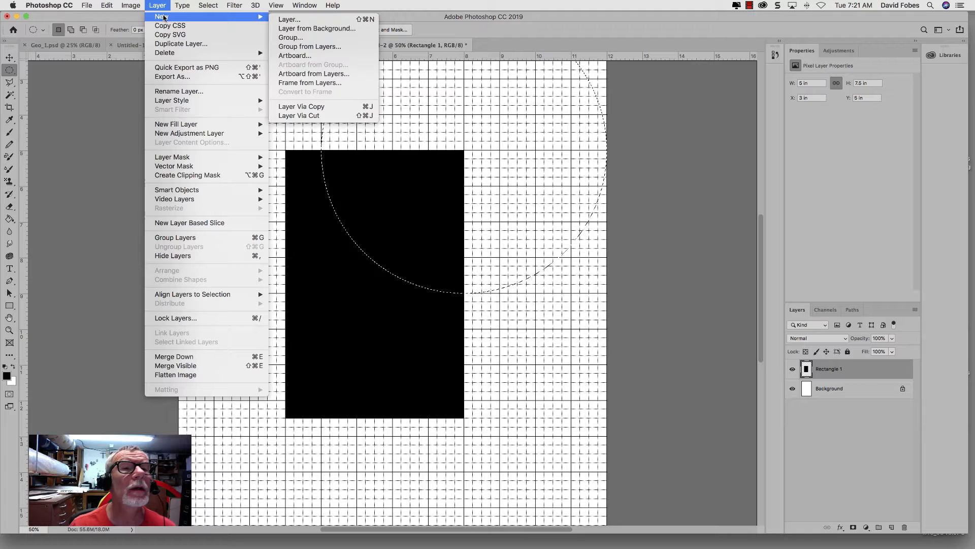
click(298, 115)
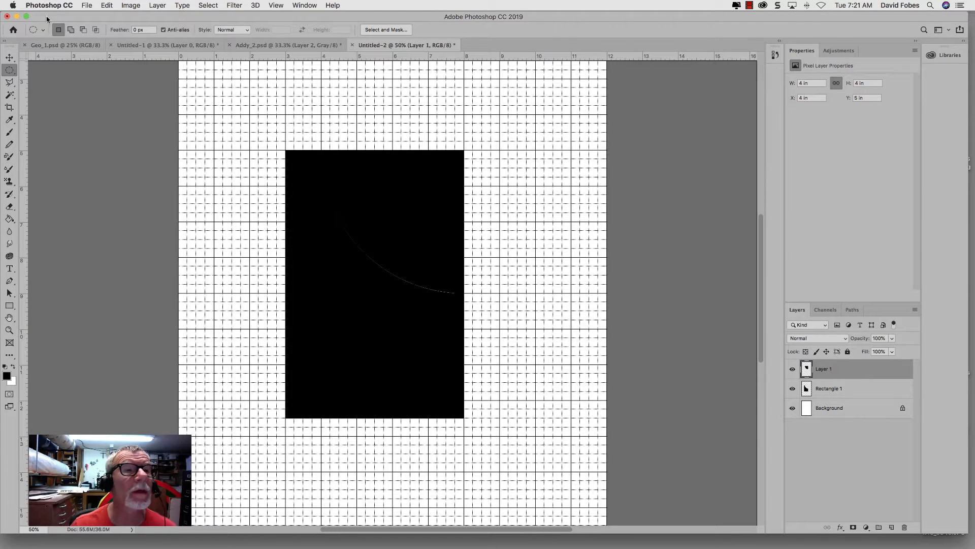
Step: Flip the cut quarter circle horizontally and move it against the rectangle's right edge at X 8 in, Y 5 in
click(107, 5)
mouse_move(115, 227)
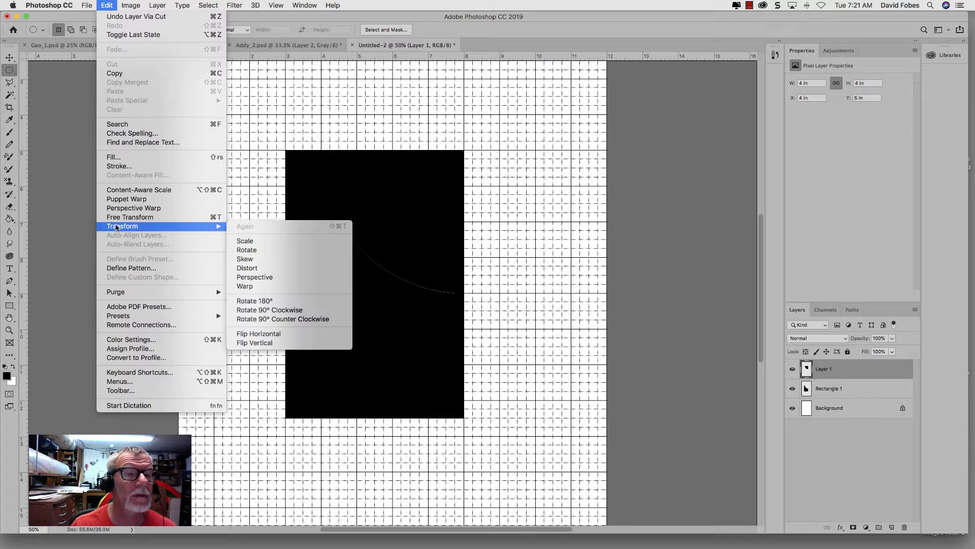
click(260, 334)
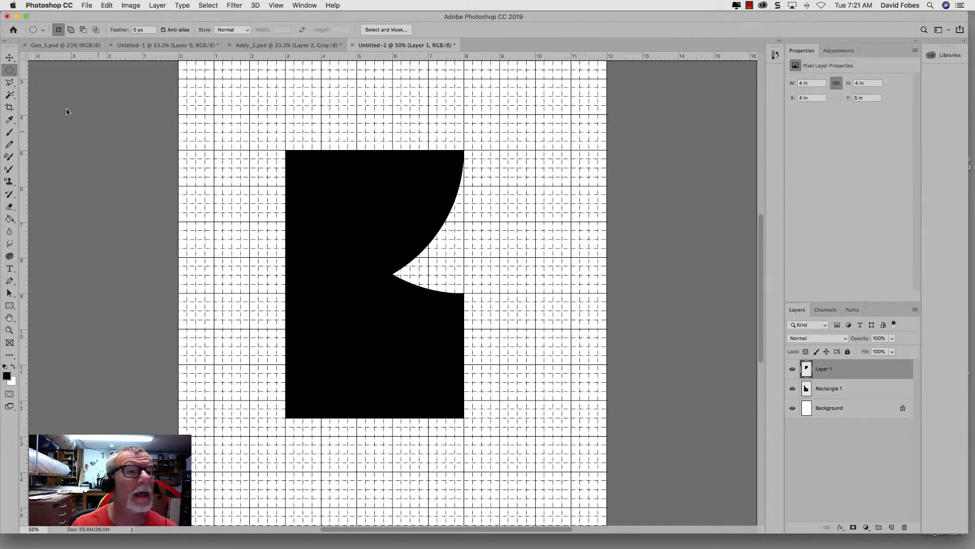
click(16, 58)
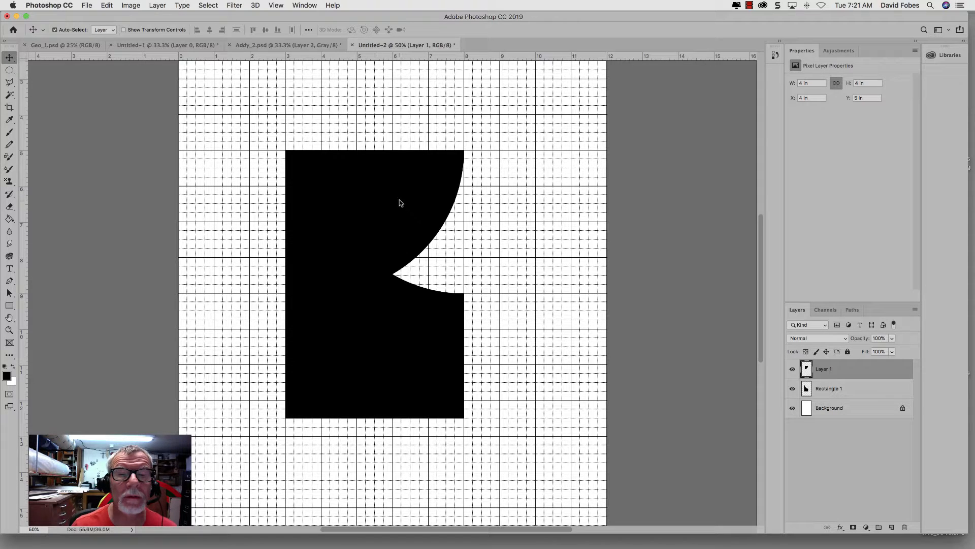
drag(404, 203, 543, 203)
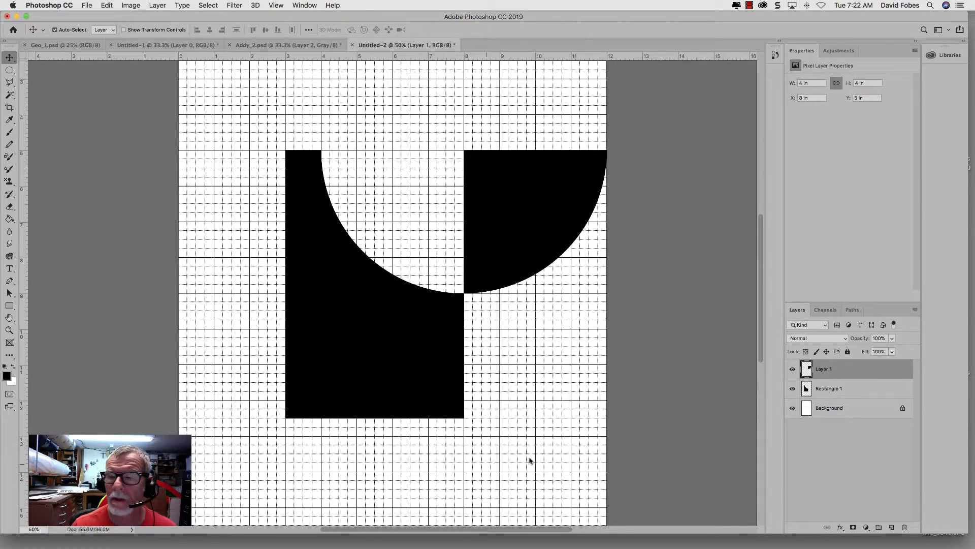
Step: Merge Layer 1 with Rectangle 1 and move the combined black shape to X 1 in, Y 5.5 in
shift+click(857, 390)
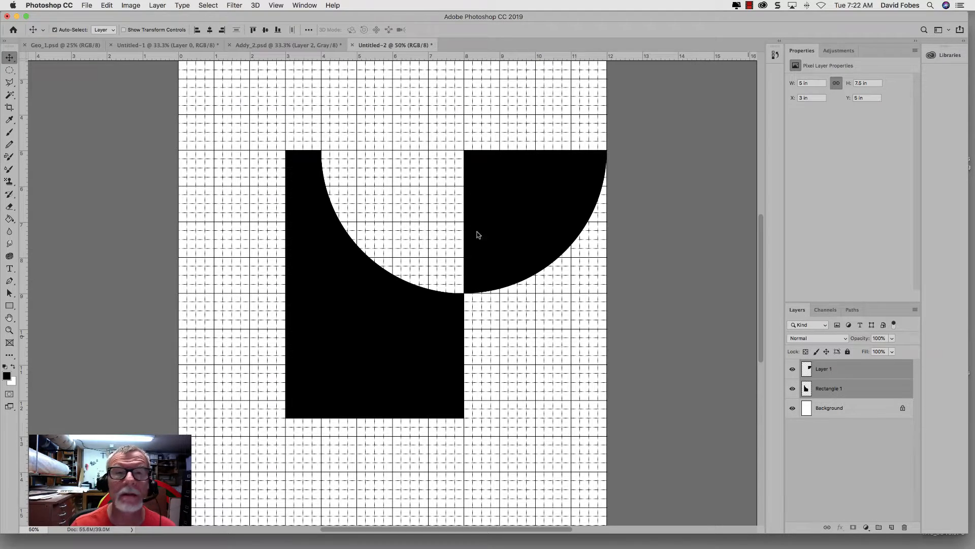
click(155, 6)
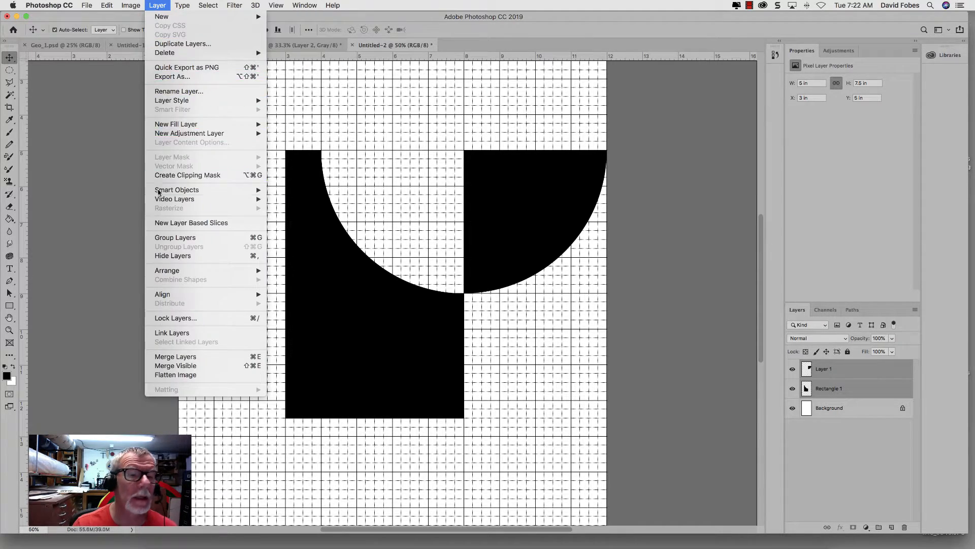
click(168, 358)
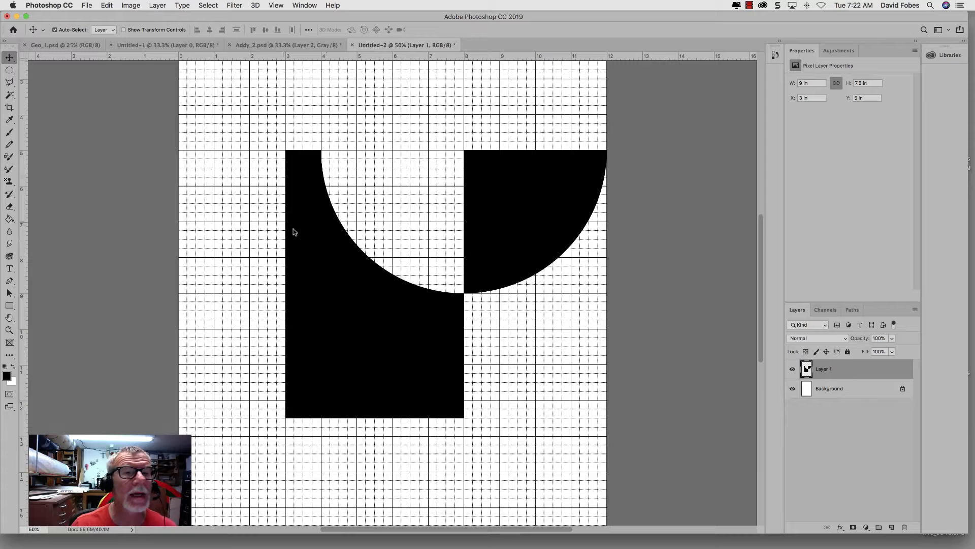
drag(308, 253, 236, 270)
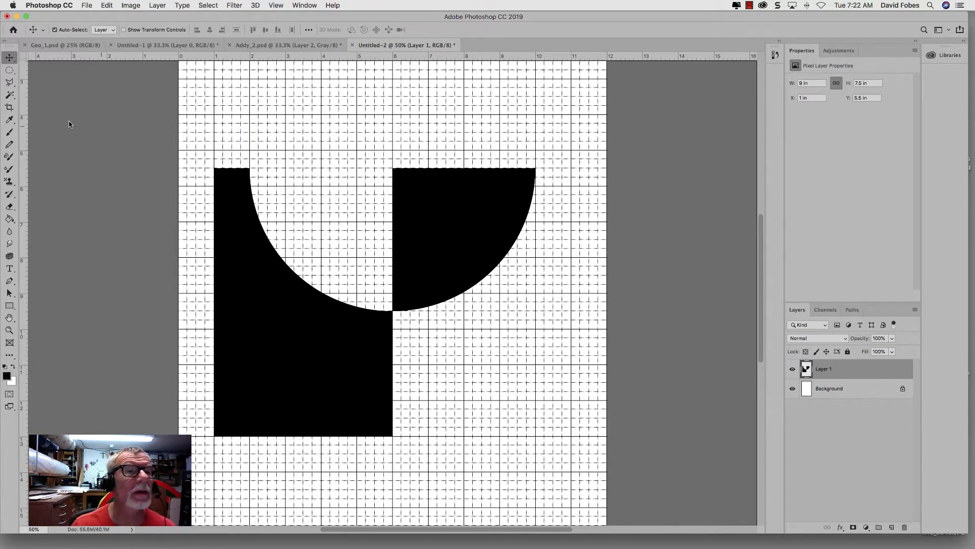
Step: Select a circle about 5 in across centered on the black quarter circle's upper-left corner and cut its contents onto a new layer
click(7, 74)
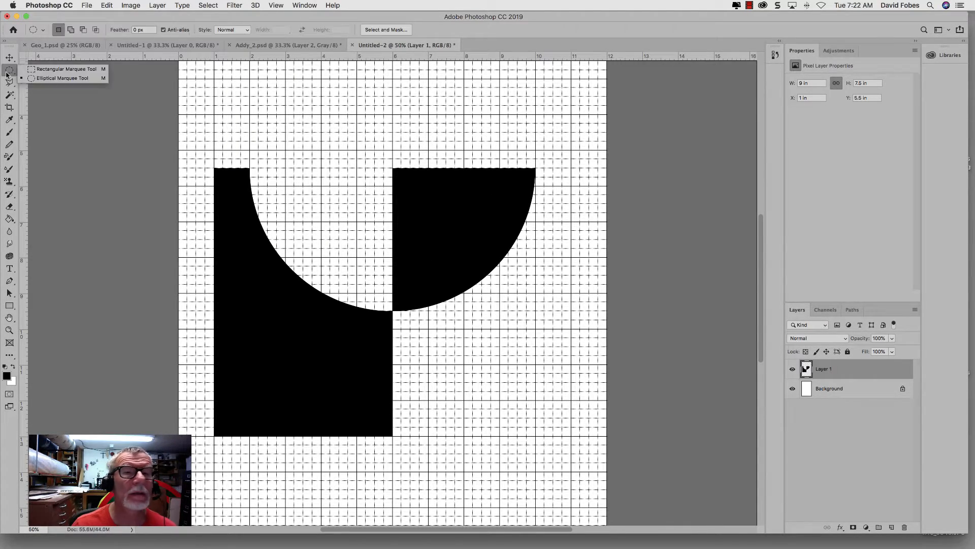
click(393, 171)
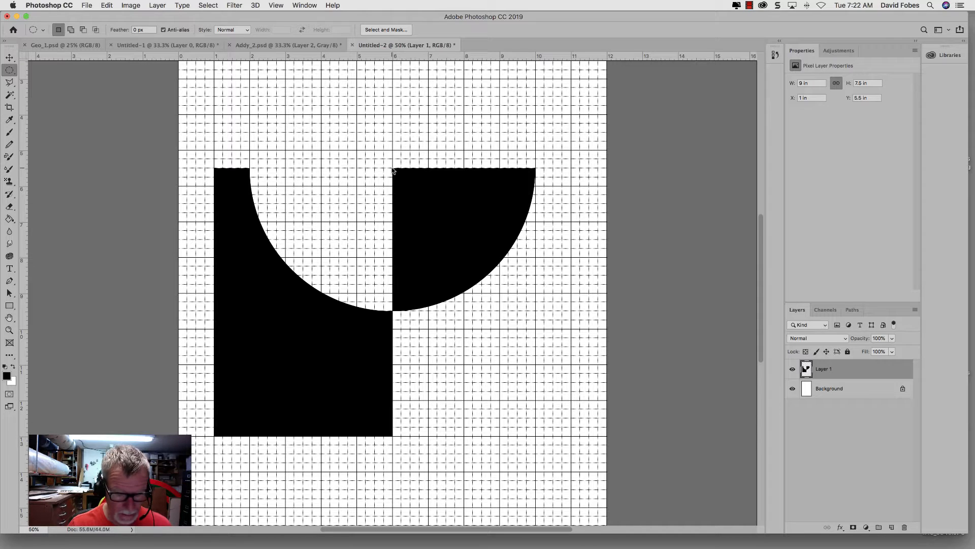
drag(393, 171, 480, 255)
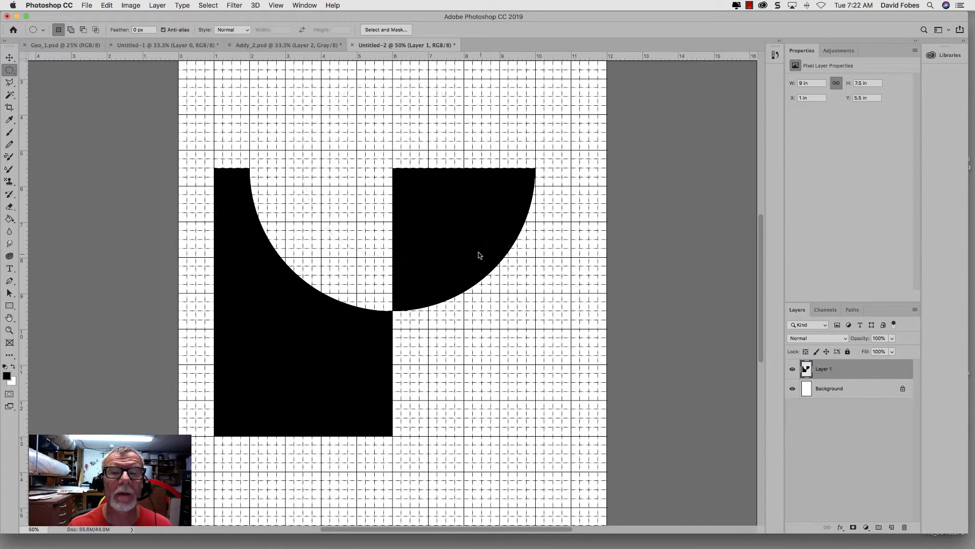
click(156, 5)
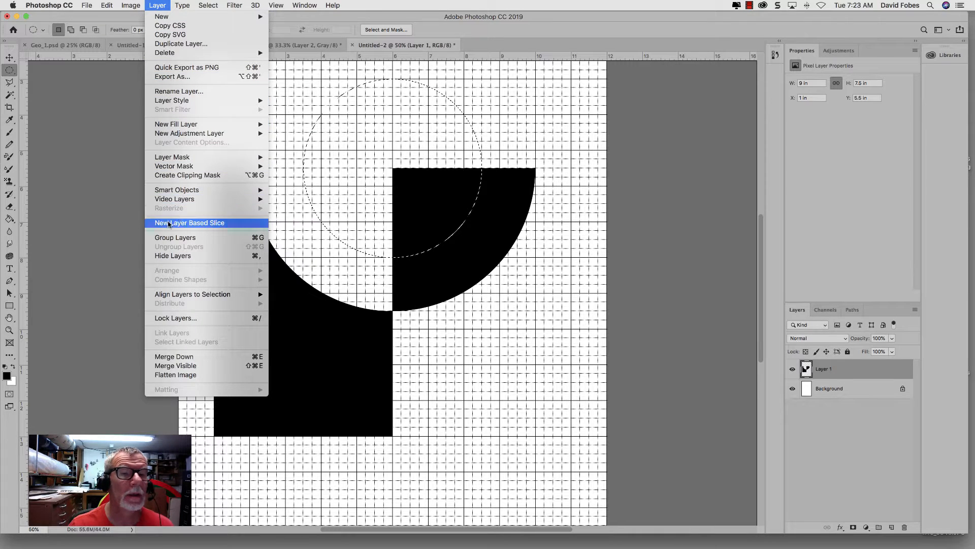
mouse_move(213, 18)
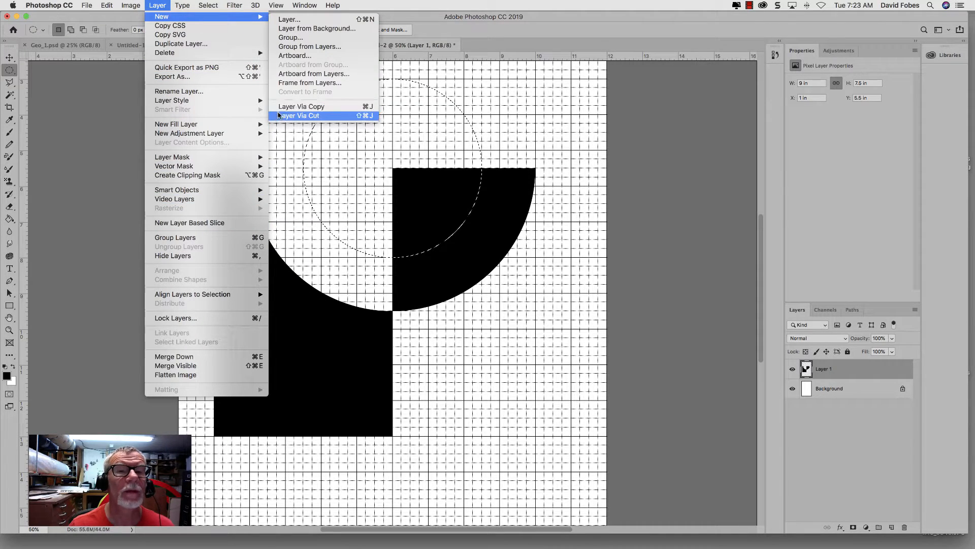
click(279, 116)
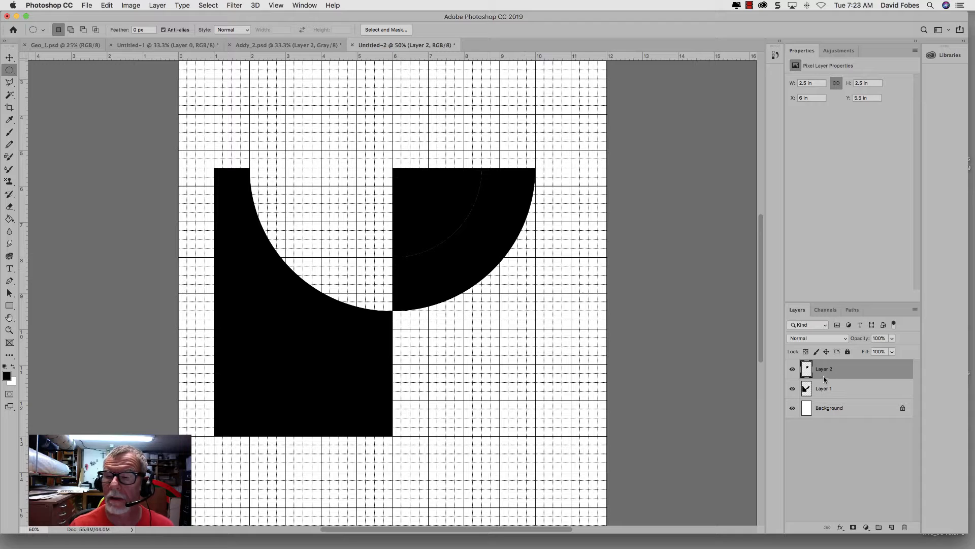
Step: Flip the smaller quarter circle vertically and move it up so it mirrors the cutout across the shape's top edge
click(108, 6)
mouse_move(204, 227)
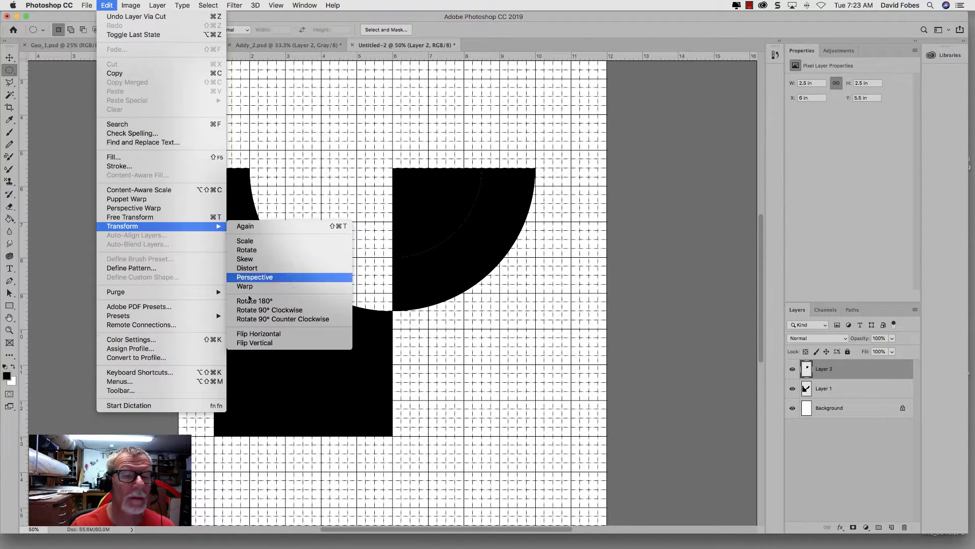
click(254, 342)
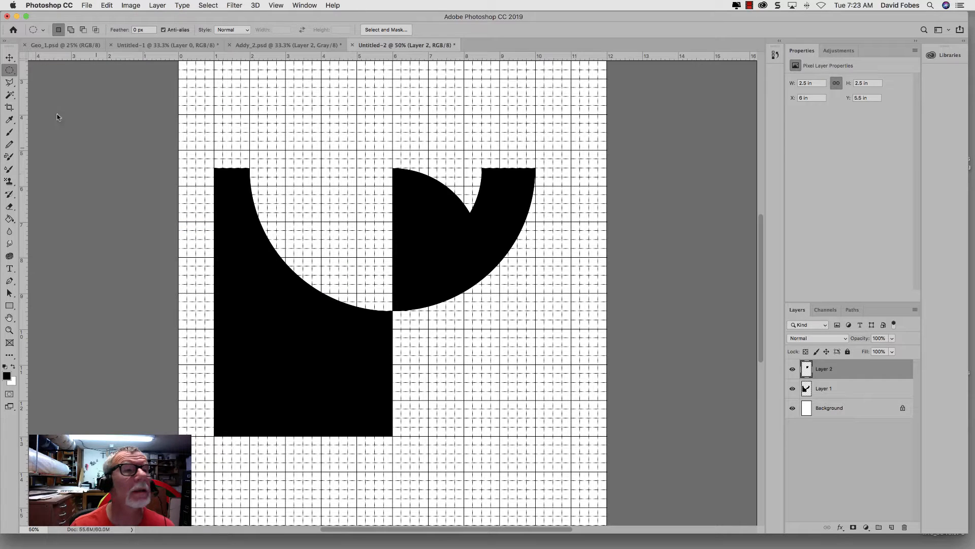
click(10, 57)
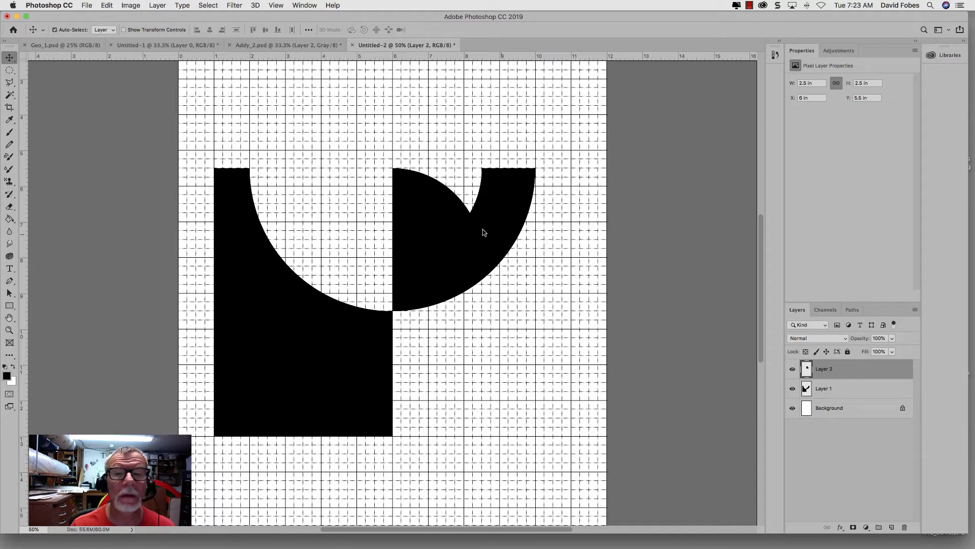
drag(439, 206, 438, 124)
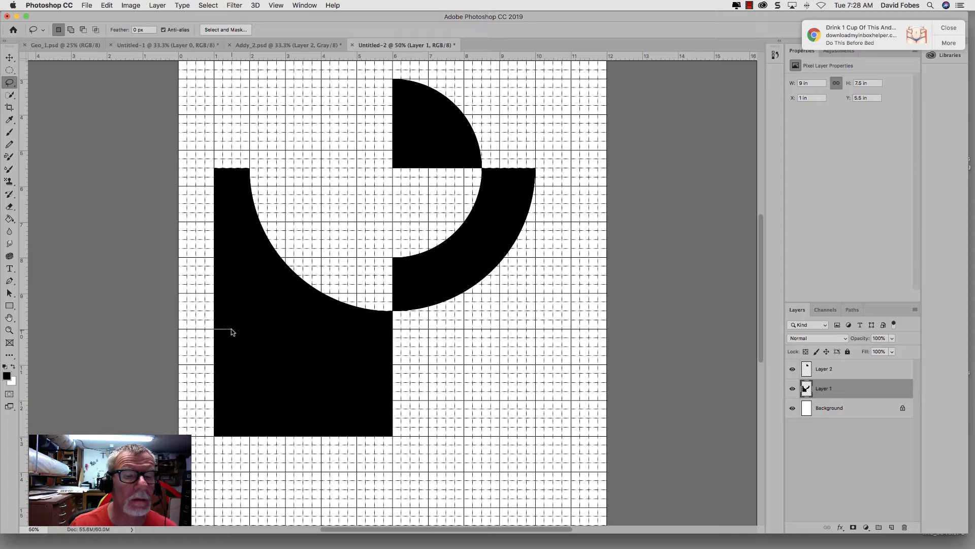
Step: Lasso an irregular stepped area about 4.5 by 3.62 in across Layer 1's lower black block and cut it onto a new layer
mouse_move(232, 320)
mouse_down()
mouse_move(261, 307)
mouse_move(261, 333)
mouse_move(284, 333)
mouse_move(284, 314)
mouse_move(314, 317)
mouse_move(317, 359)
mouse_move(368, 352)
mouse_up()
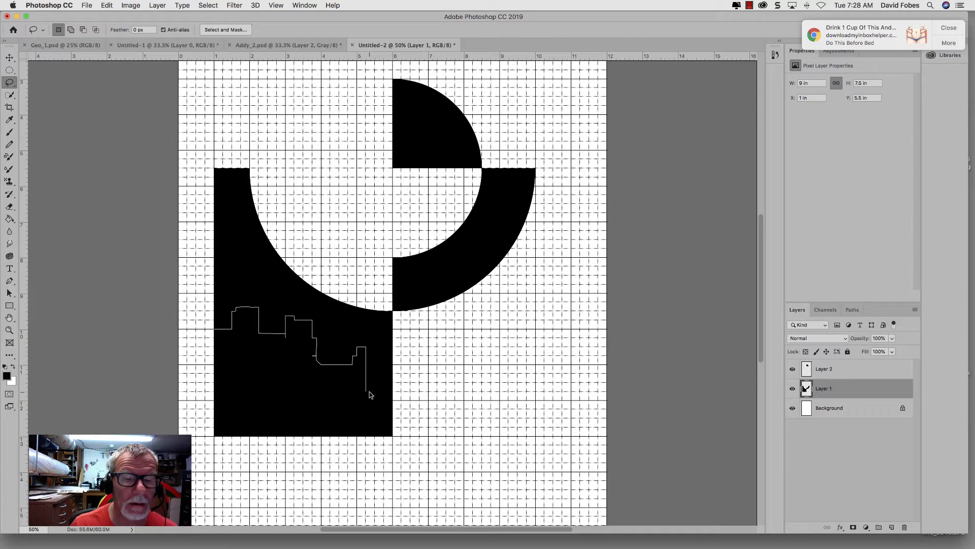
mouse_move(369, 395)
mouse_down()
mouse_move(344, 406)
mouse_move(341, 378)
mouse_move(315, 378)
mouse_move(314, 409)
mouse_move(290, 408)
mouse_move(286, 362)
mouse_move(269, 360)
mouse_move(262, 404)
mouse_move(272, 424)
mouse_move(248, 416)
mouse_move(246, 380)
mouse_move(233, 376)
mouse_move(231, 434)
mouse_move(213, 435)
mouse_move(214, 329)
mouse_up()
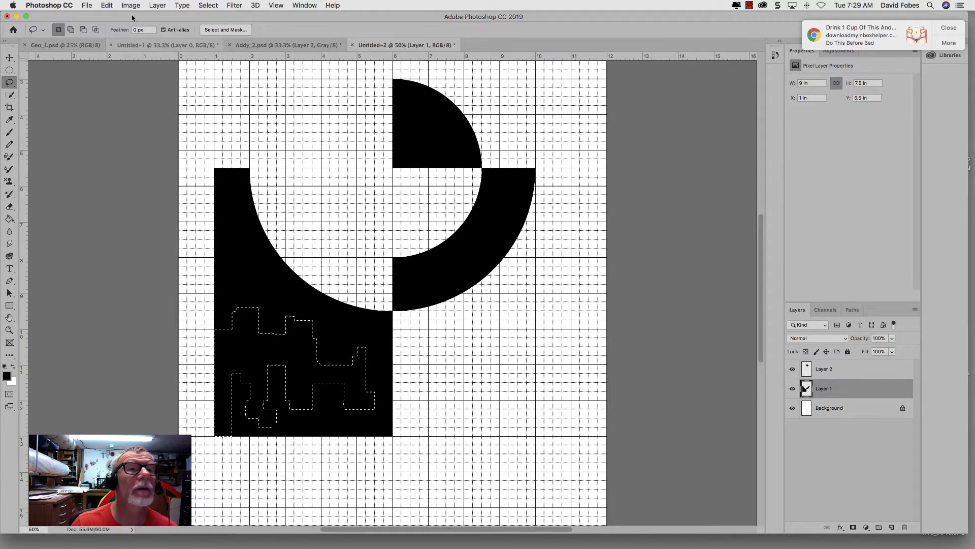
click(153, 6)
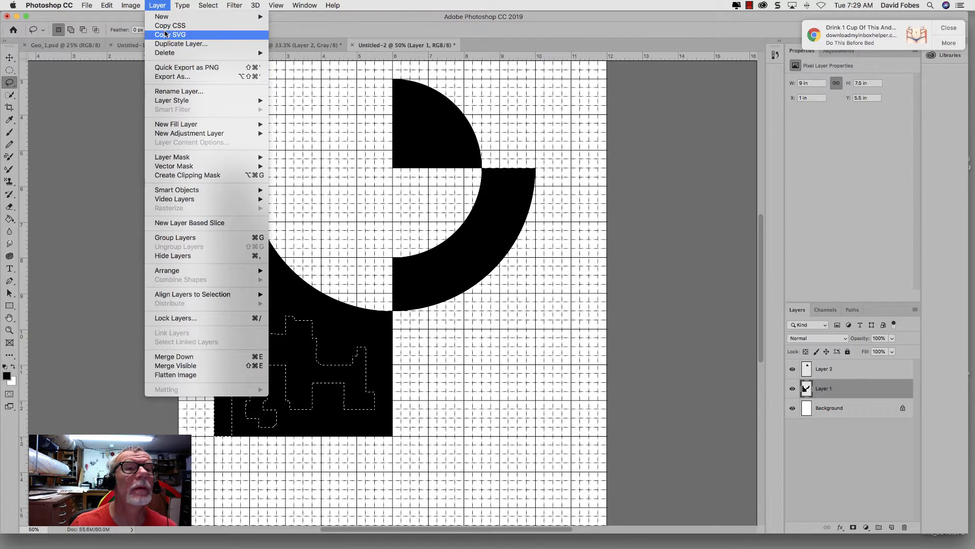
mouse_move(165, 18)
click(290, 117)
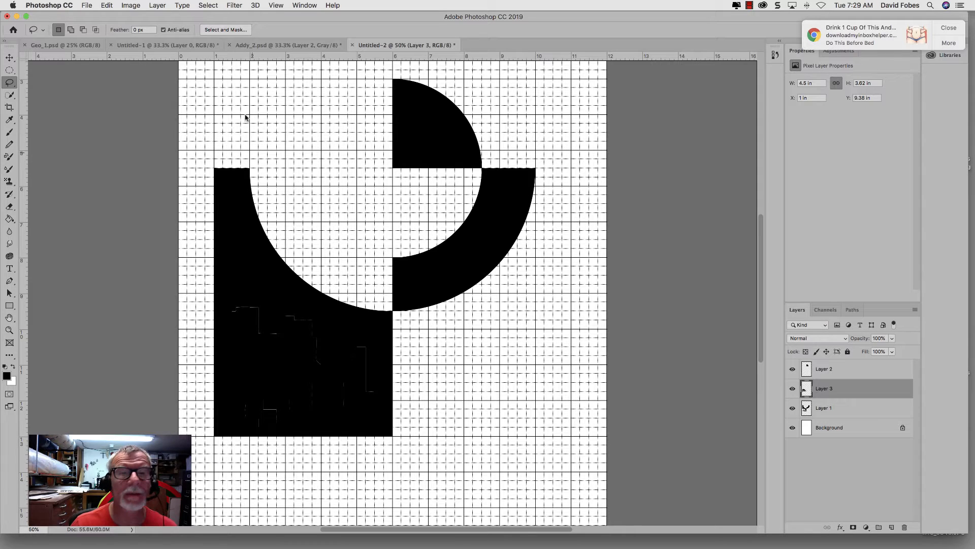
Step: Flip the stepped piece vertically and move it directly below the black block at X 1 in, Y 13 in
click(107, 6)
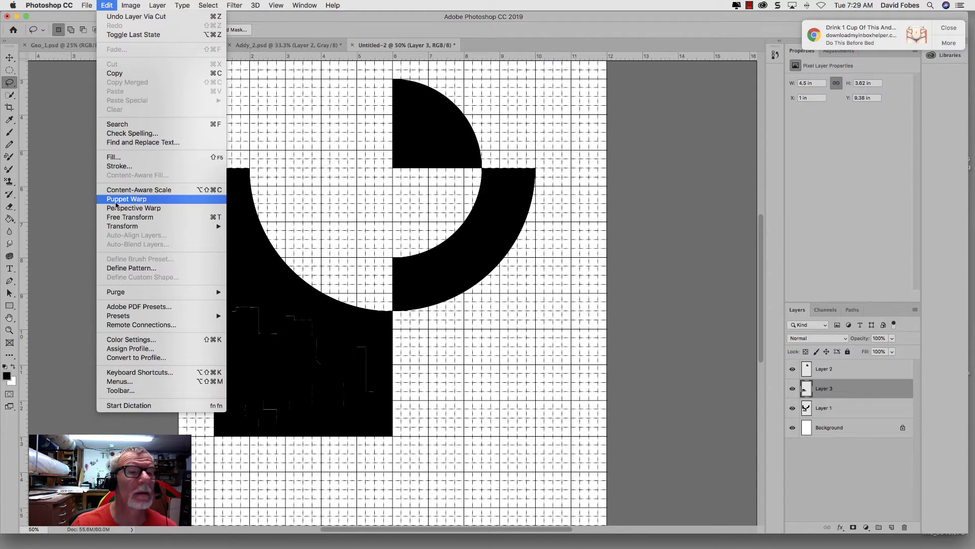
mouse_move(117, 227)
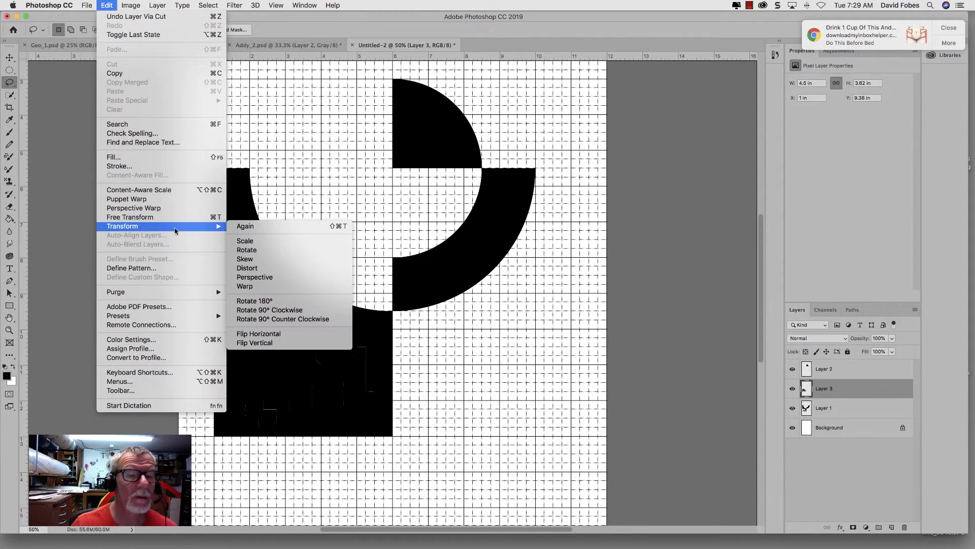
click(258, 344)
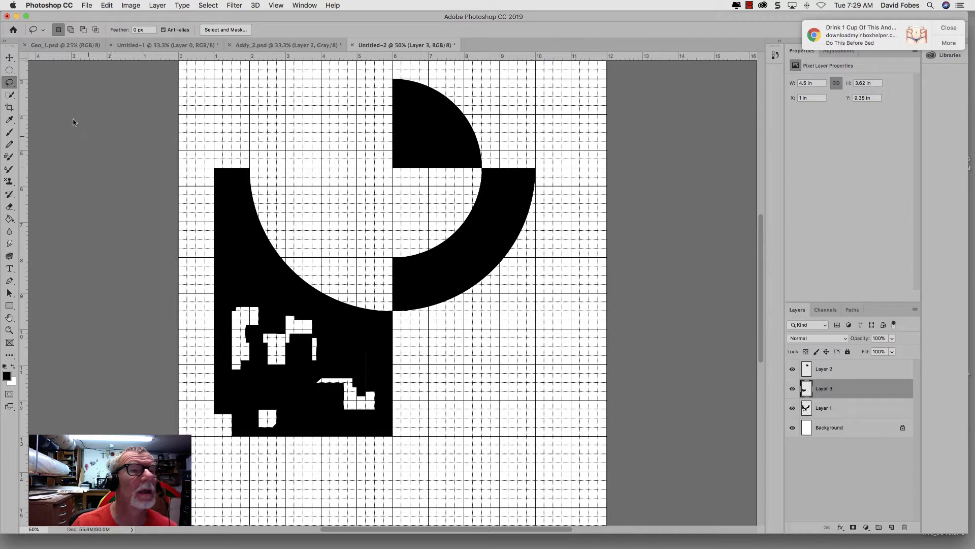
click(9, 57)
mouse_move(297, 424)
mouse_down()
mouse_move(314, 509)
mouse_move(299, 498)
mouse_up()
scroll(443, 423, down, 5)
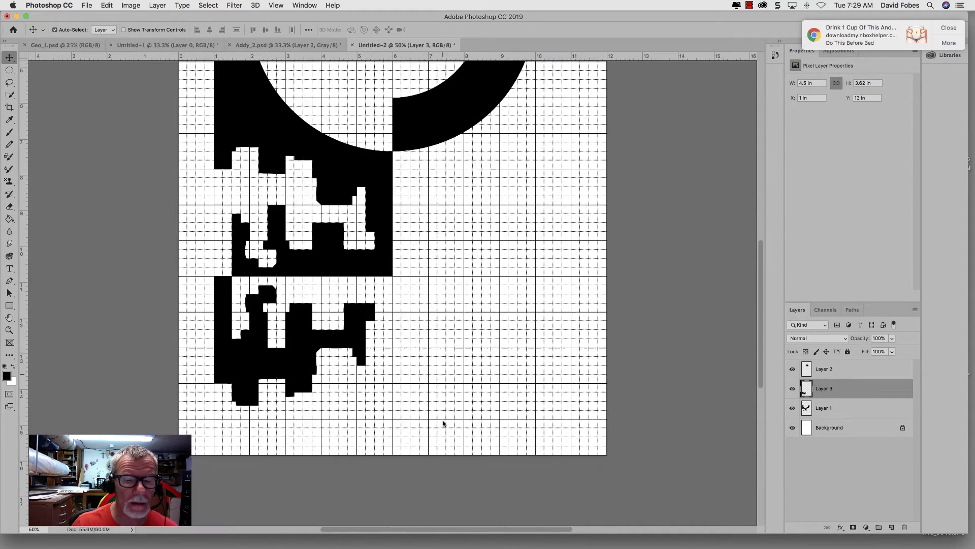
scroll(443, 423, down, 4)
scroll(443, 190, up, 5)
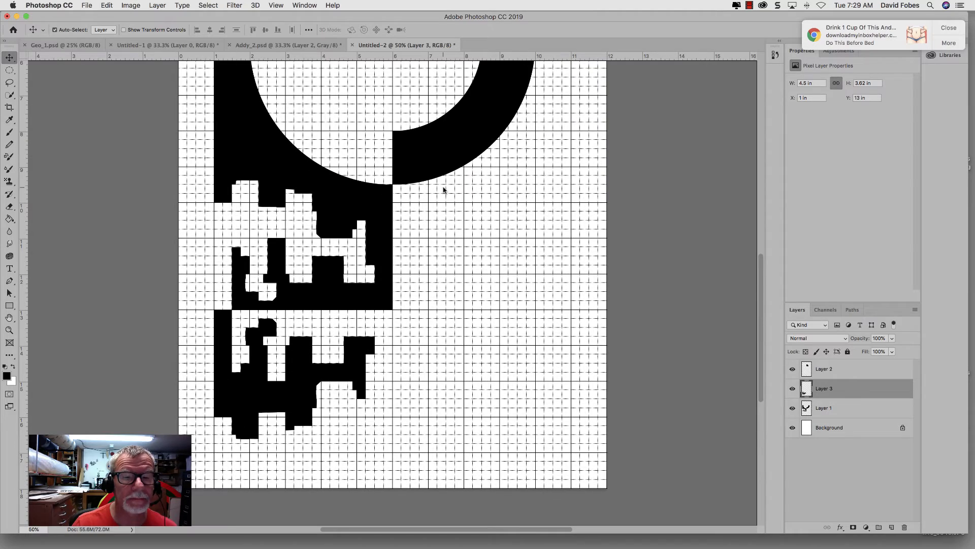
scroll(442, 190, up, 5)
scroll(443, 190, down, 2)
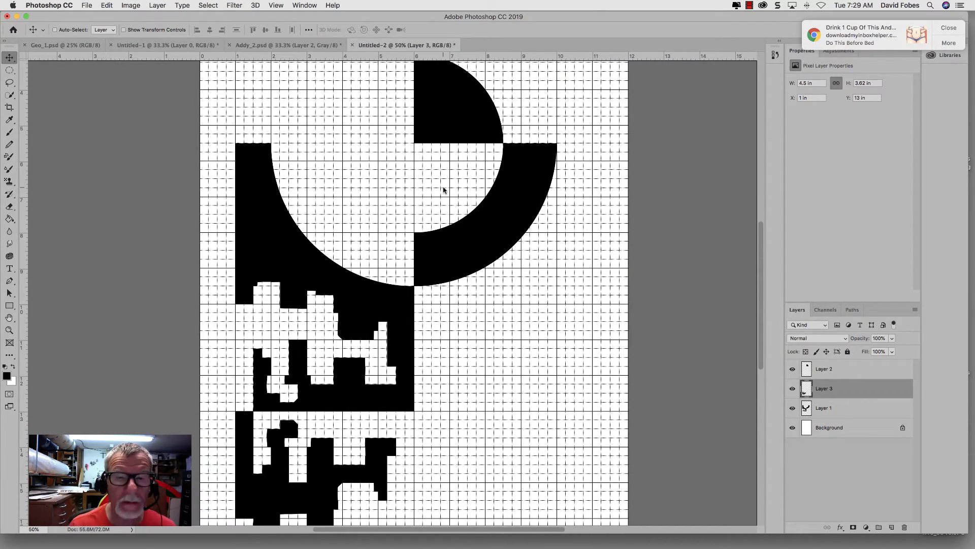
key(super+minus)
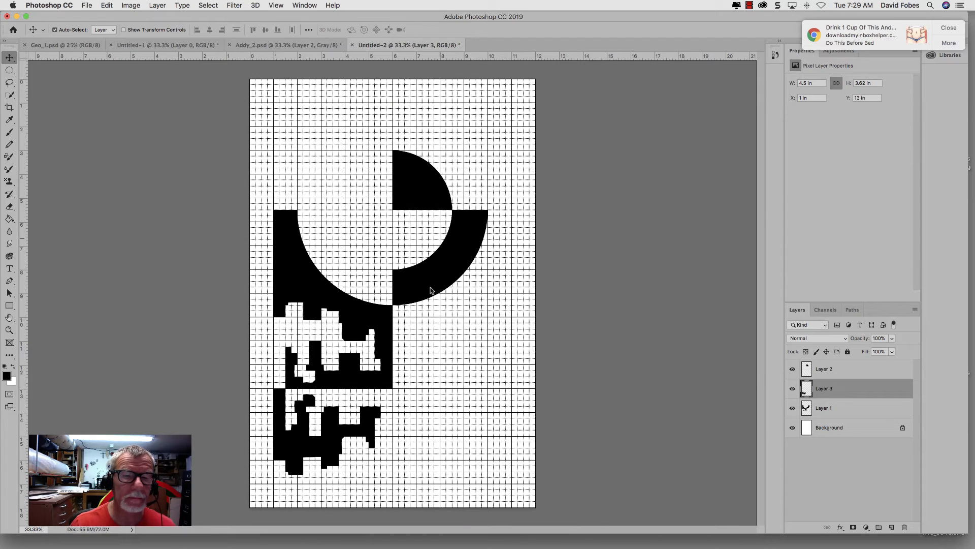